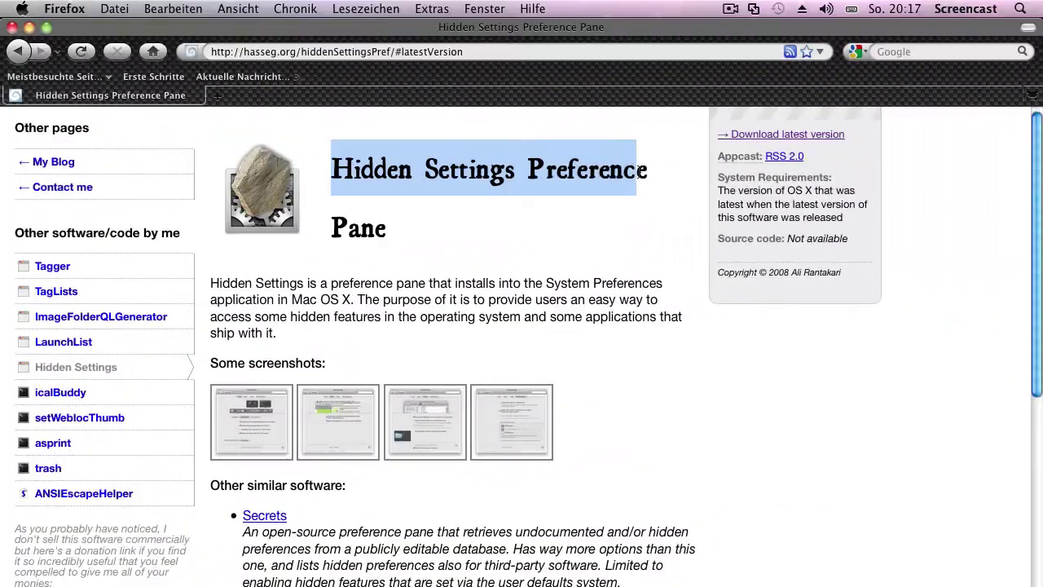
- Download HiddenSettingsPref-v0.8.5.zip from the latest version section and open it with Archive Utility
left_click_drag(641, 167, 638, 218)
left_click(638, 220)
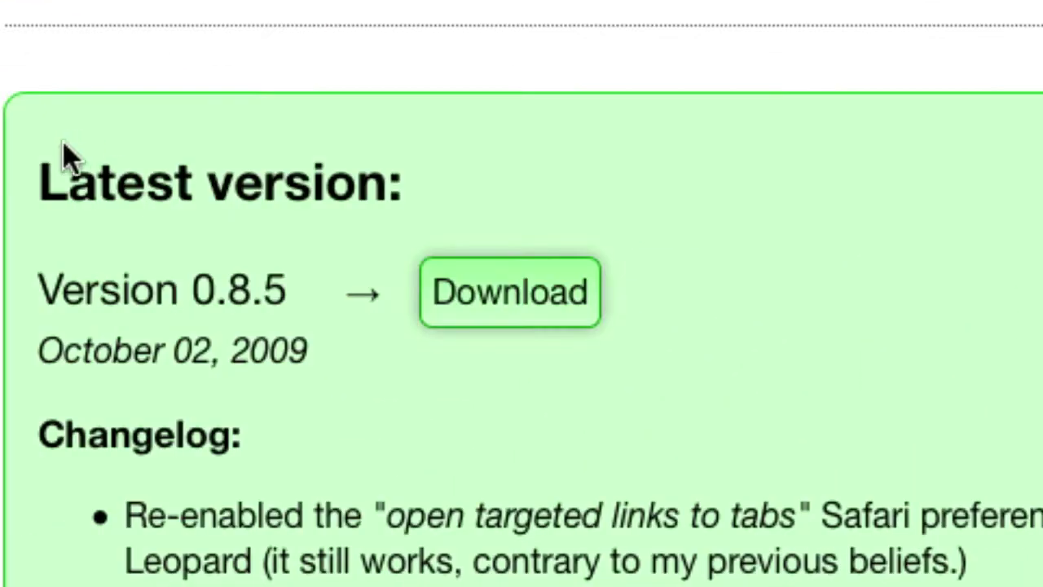
left_click(521, 330)
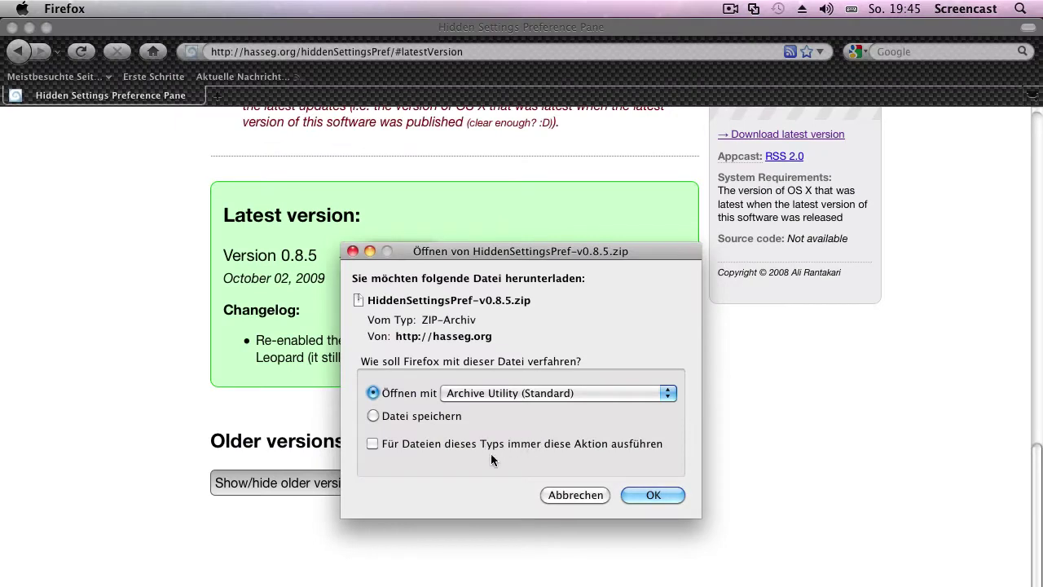
left_click(653, 497)
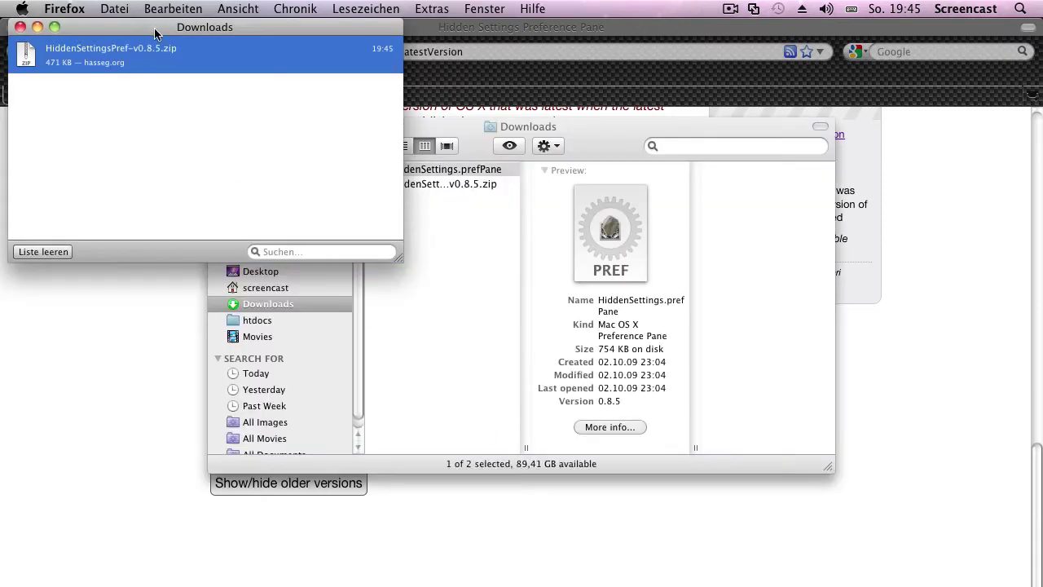
- Open HiddenSettings.prefPane from the Downloads folder, shown as icons, and install it for this user only
left_click_drag(154, 34, 662, 407)
left_click(379, 197)
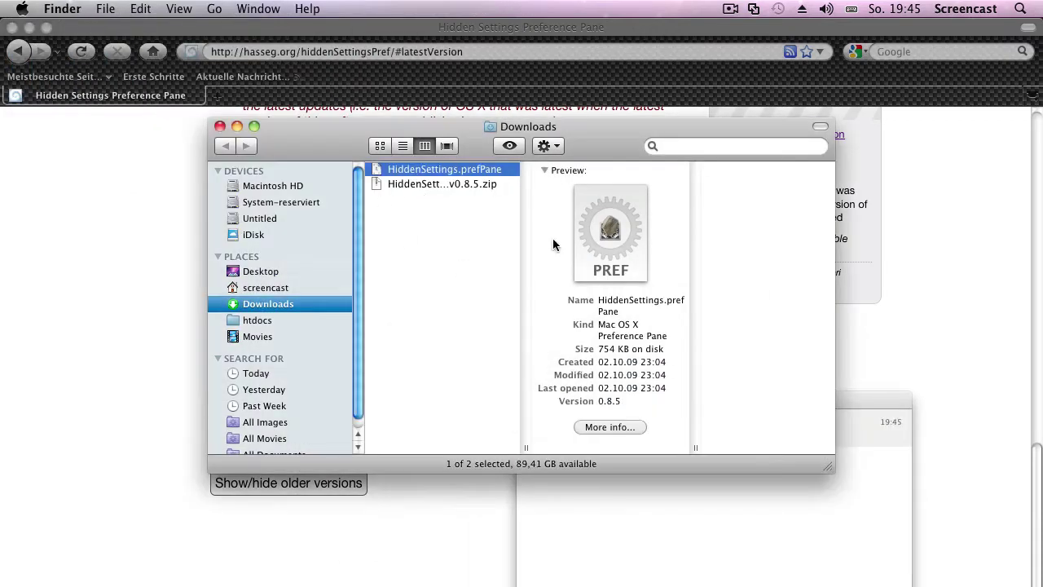
left_click(380, 145)
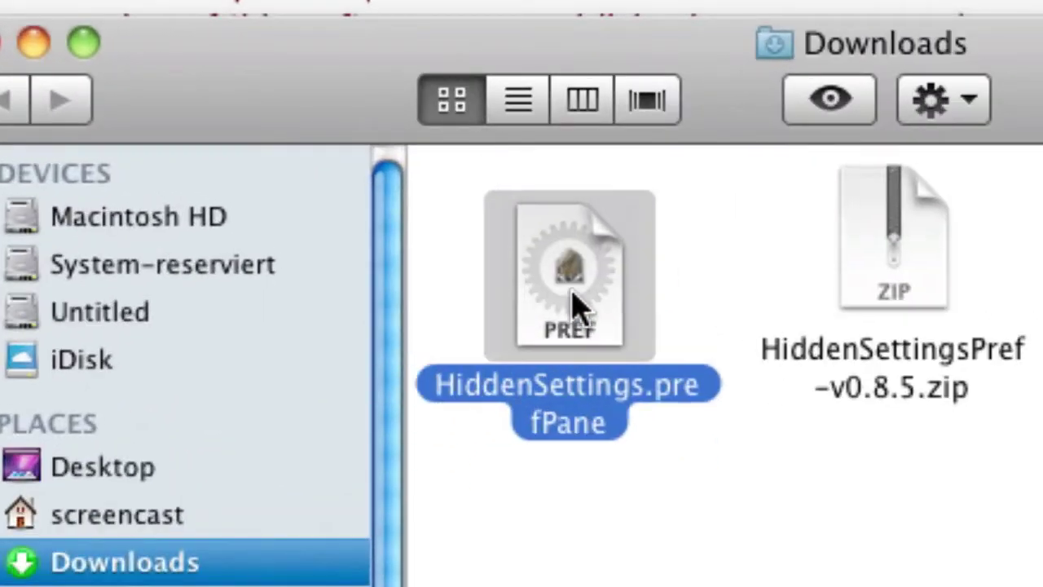
double_click(570, 298)
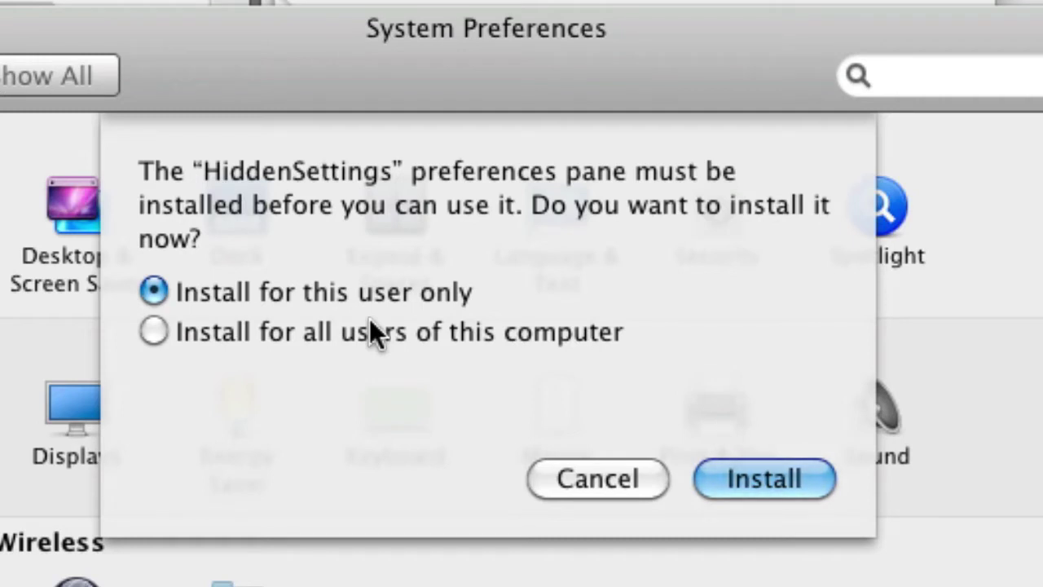
left_click(742, 478)
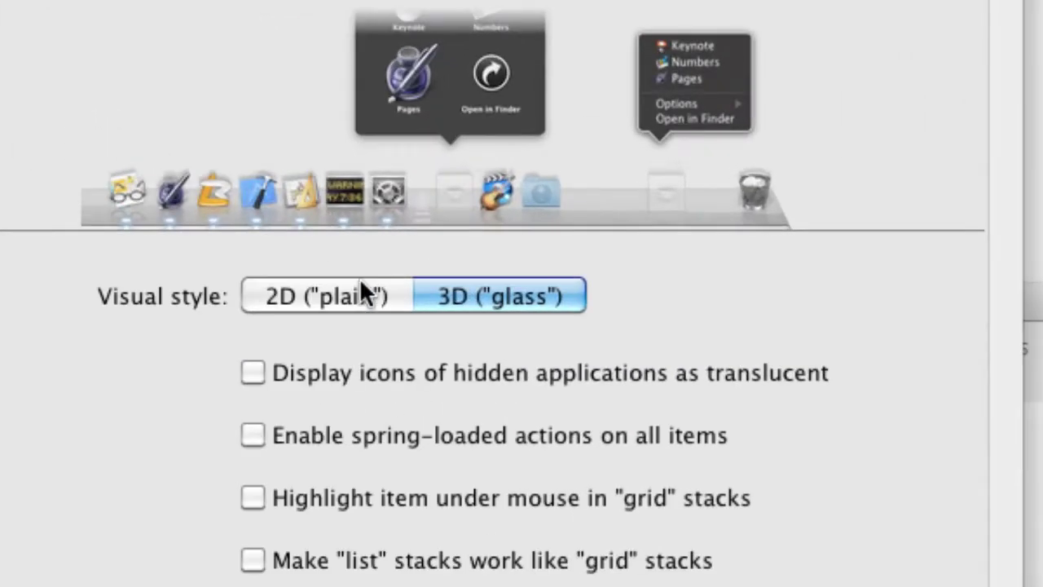
- Try the 2D ("plain") Dock style by applying it with a Dock restart, and reselect 3D ("glass")
left_click(282, 296)
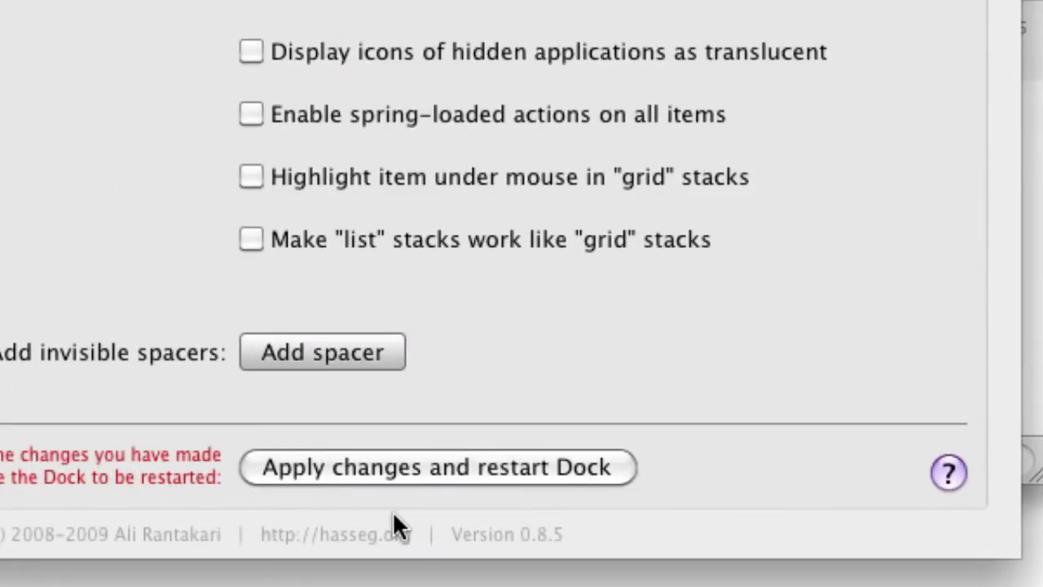
left_click(465, 474)
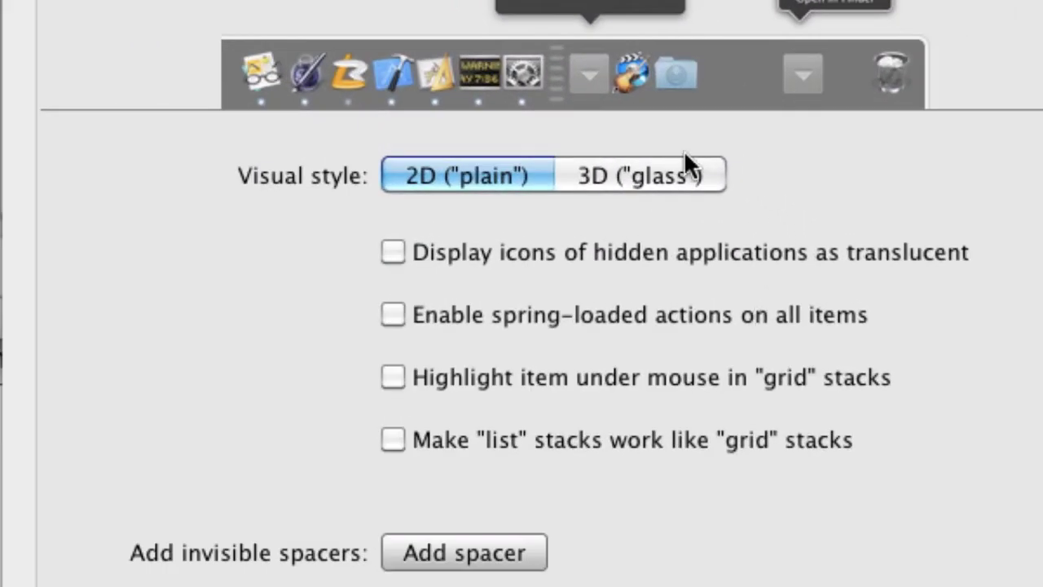
left_click(654, 149)
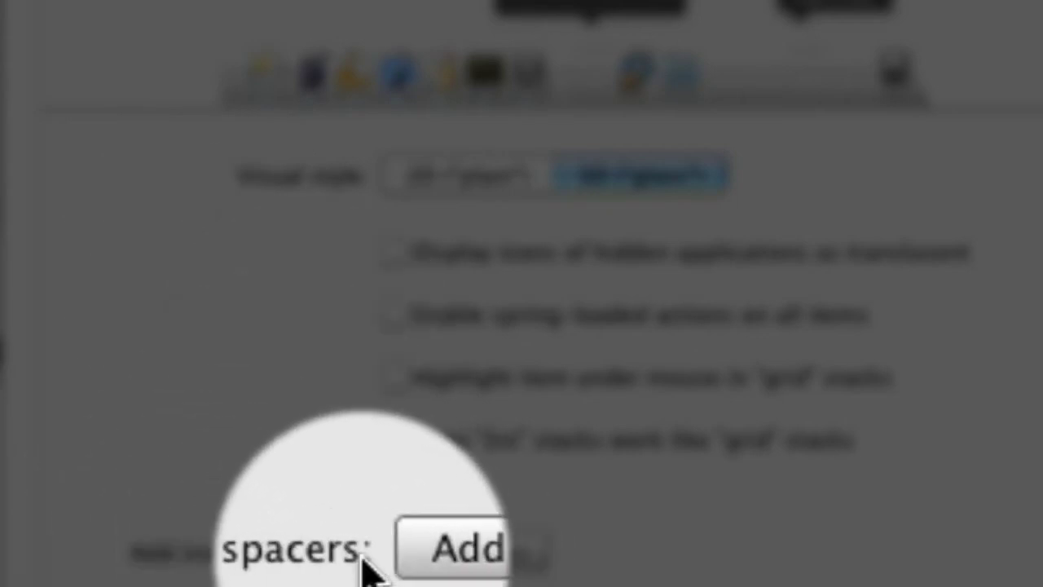
- Add four invisible spacers to the Dock and apply the changes with a Dock restart
left_click(488, 554)
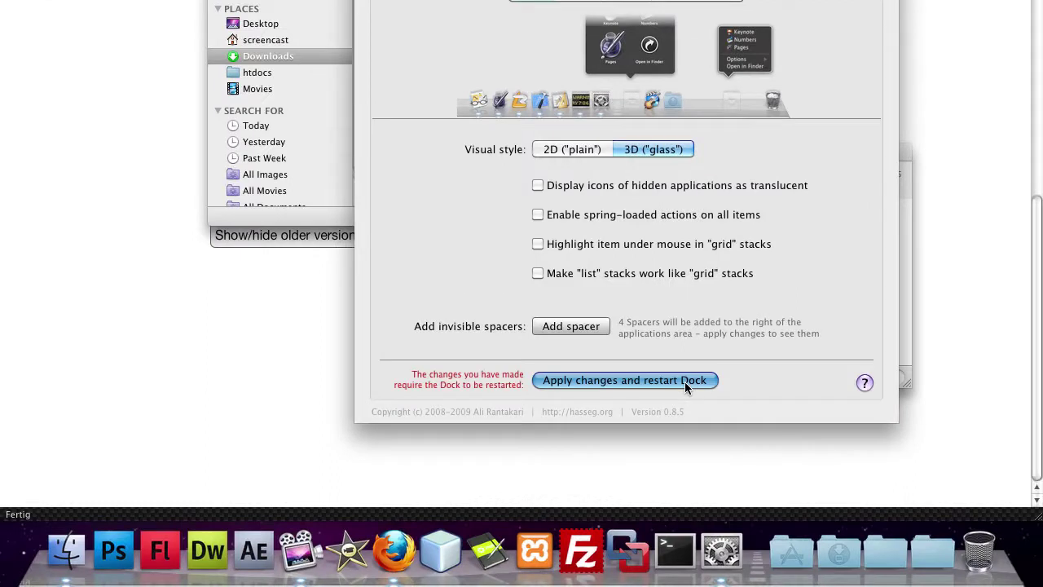
left_click(685, 381)
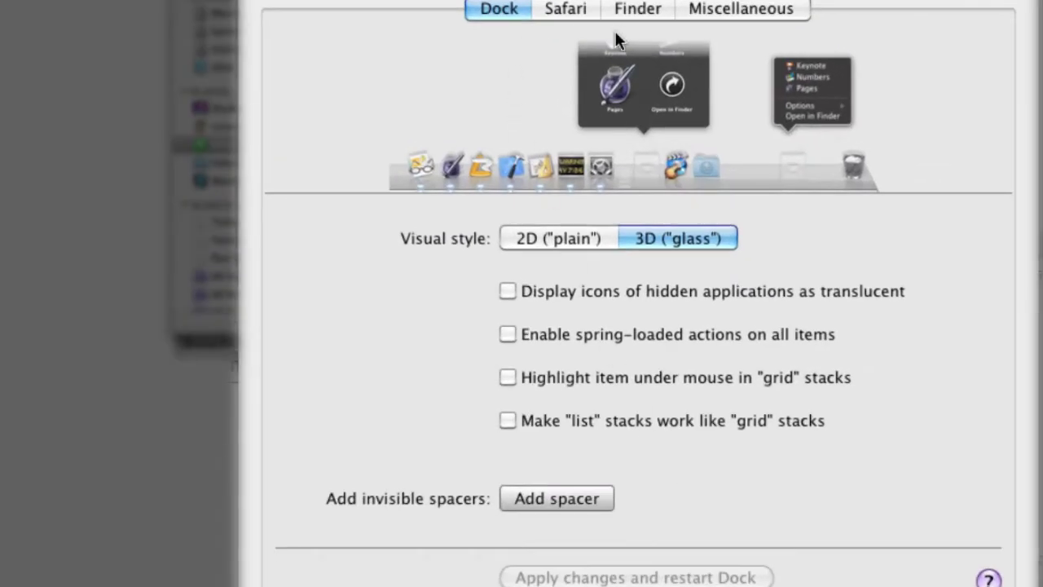
- Glance at the miscellaneous settings, and try the Dock options for translucent hidden-application icons and spring-loaded actions, leaving both off
left_click(747, 9)
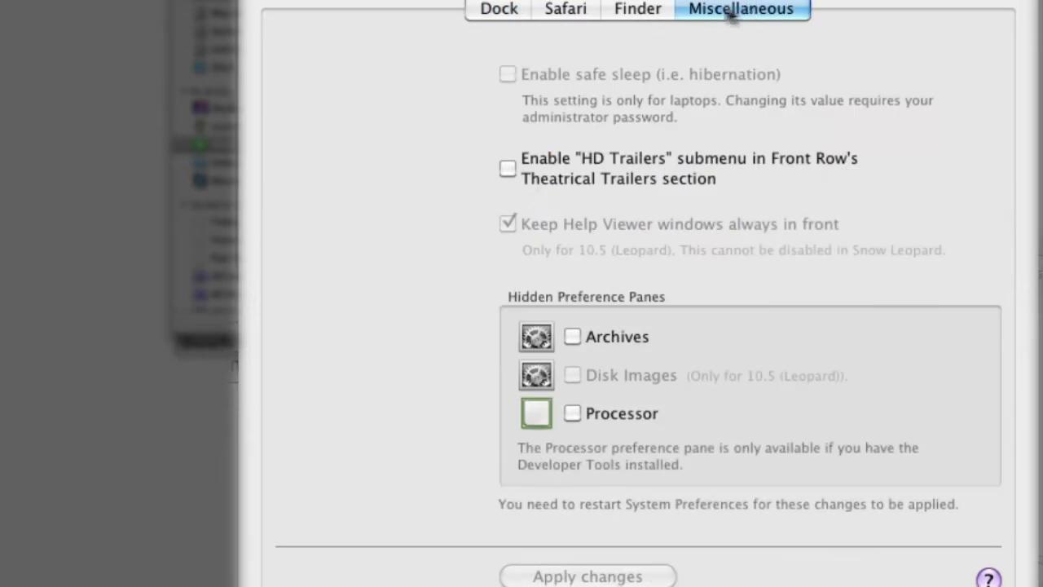
left_click(514, 6)
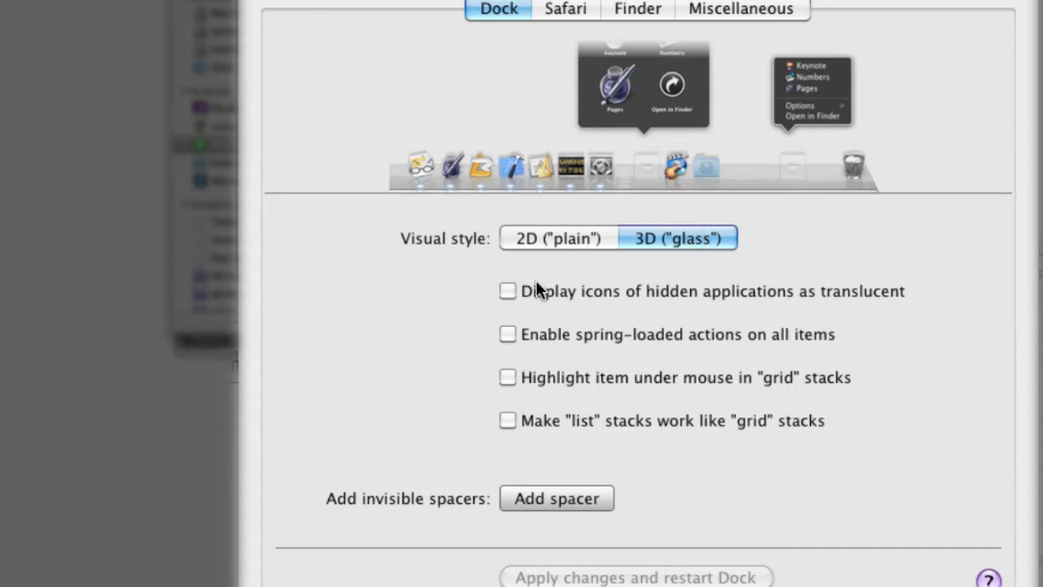
left_click(593, 291)
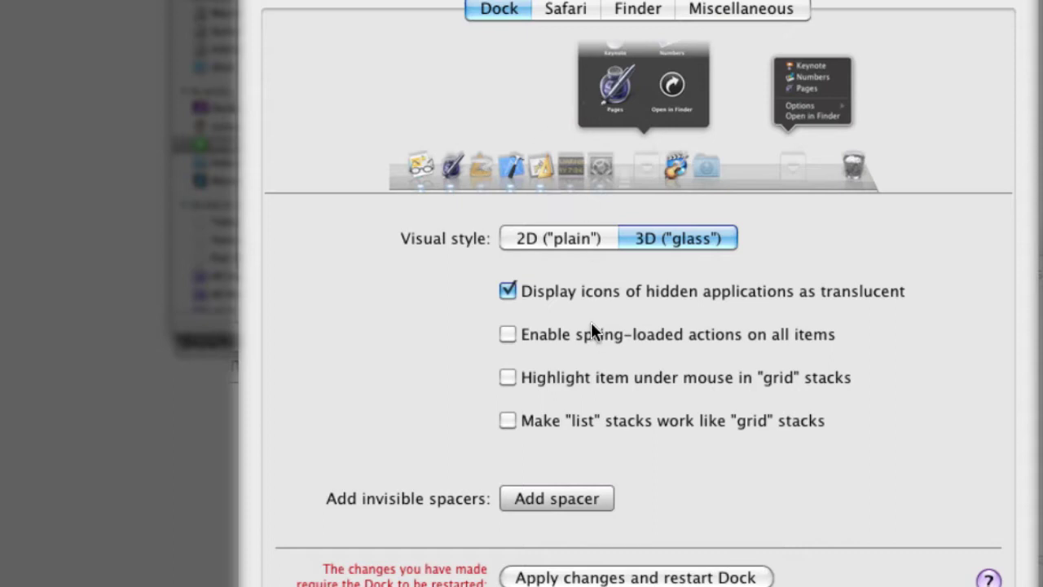
left_click(554, 292)
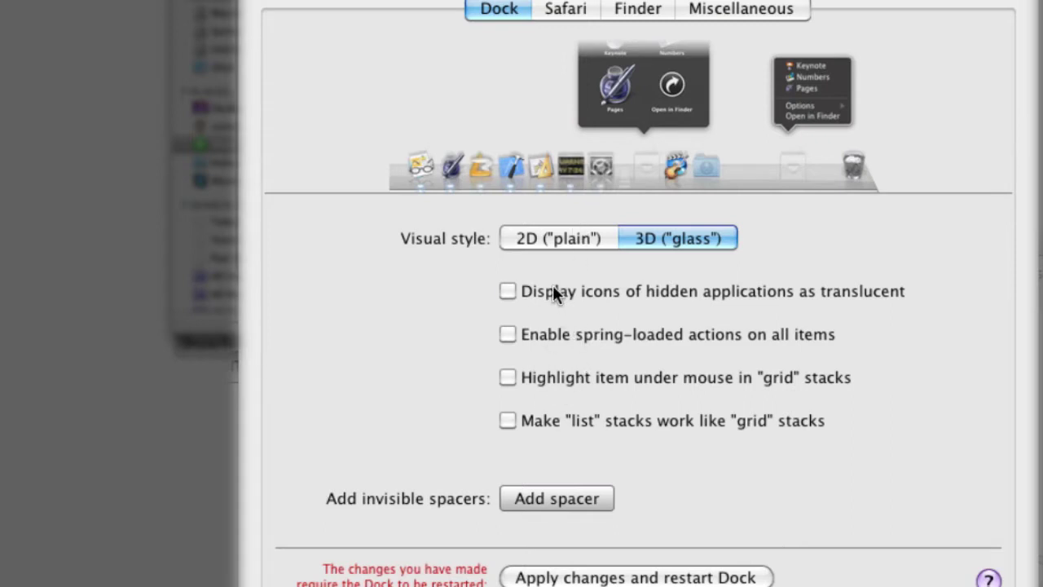
left_click(590, 338)
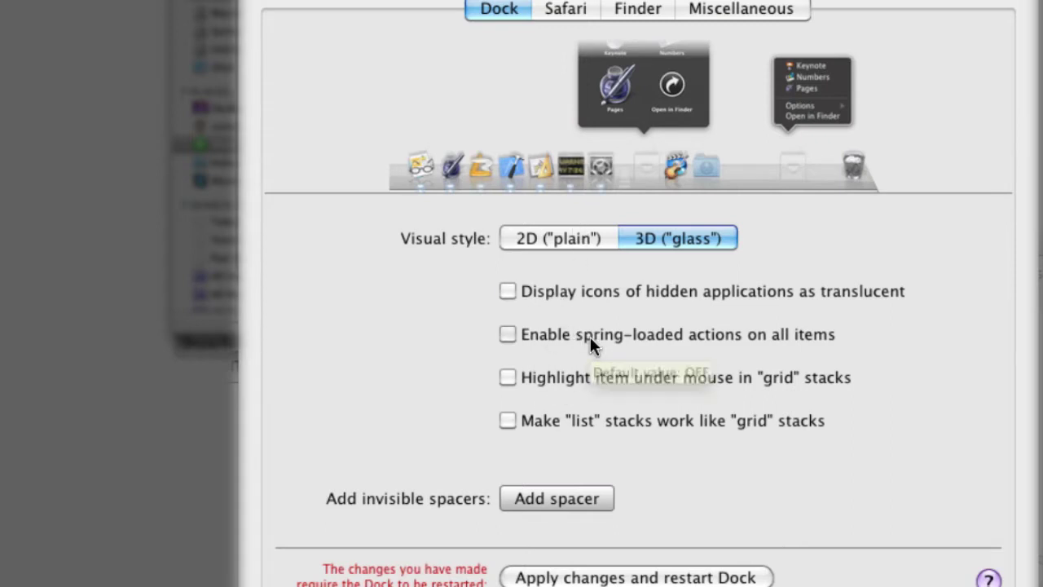
left_click(718, 326)
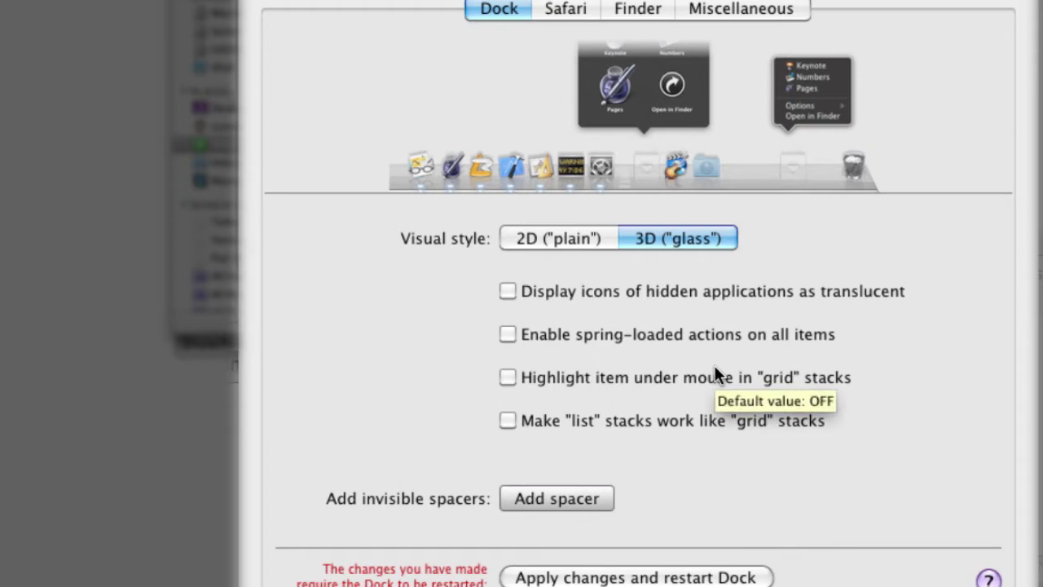
- Enable highlighting of the item under the mouse in "grid" stacks, restart the Dock, and check it in the Applications stack
left_click(818, 380)
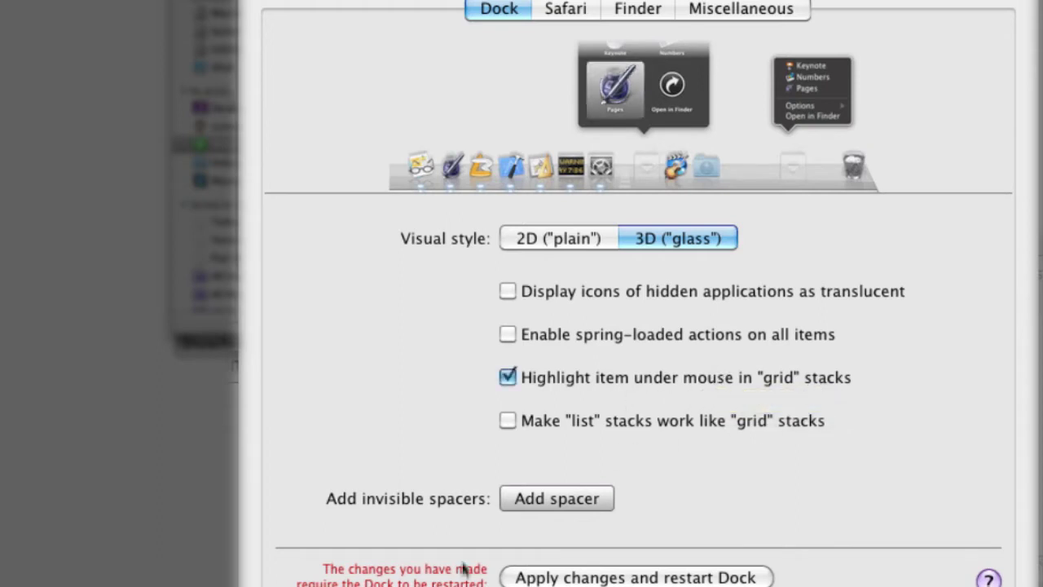
left_click(635, 577)
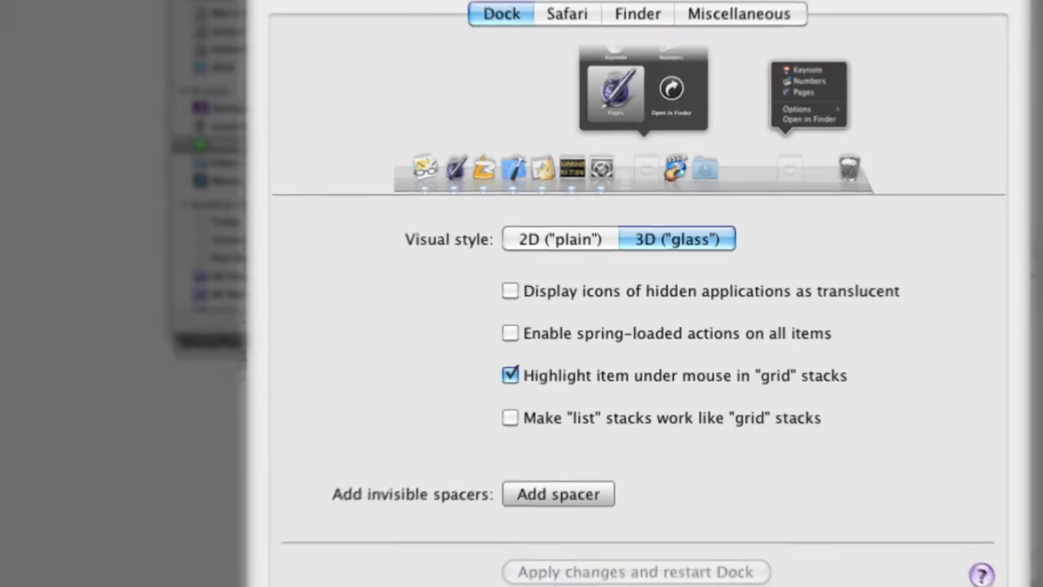
left_click(835, 575)
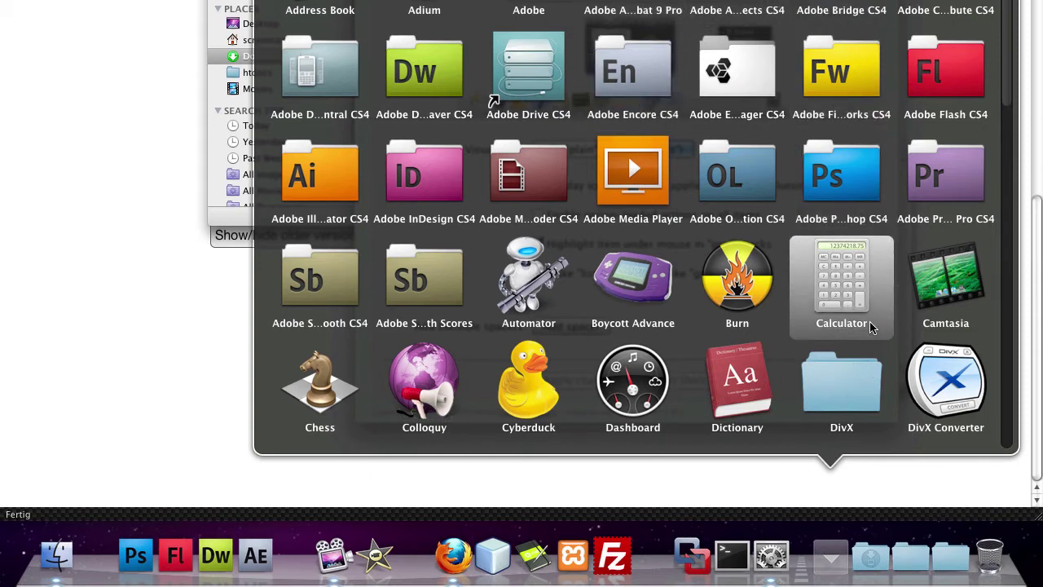
left_click(782, 575)
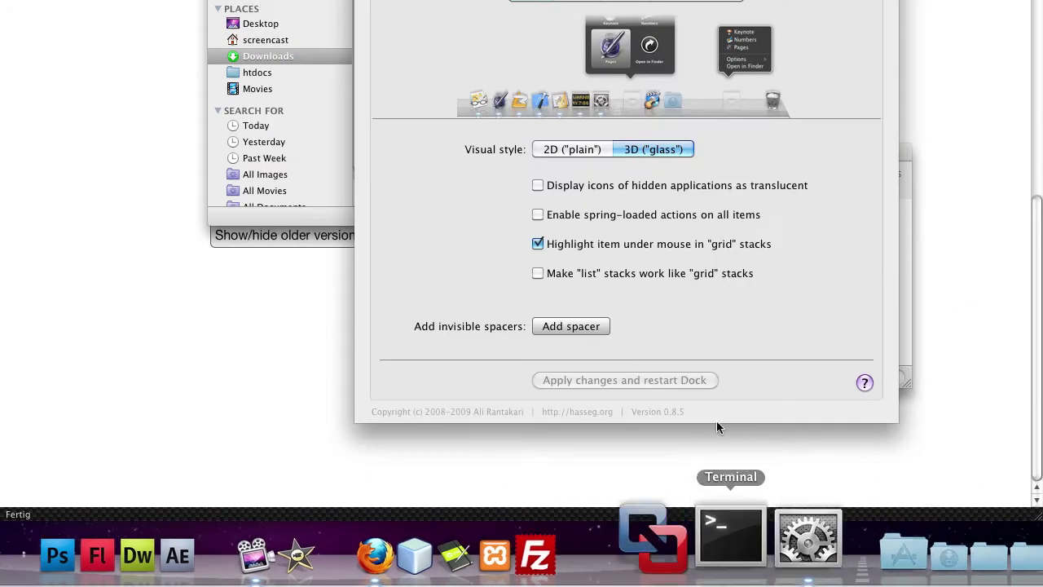
- Turn off the "grid" stack highlighting, restart the Dock, and open the Applications stack for comparison
left_click(567, 246)
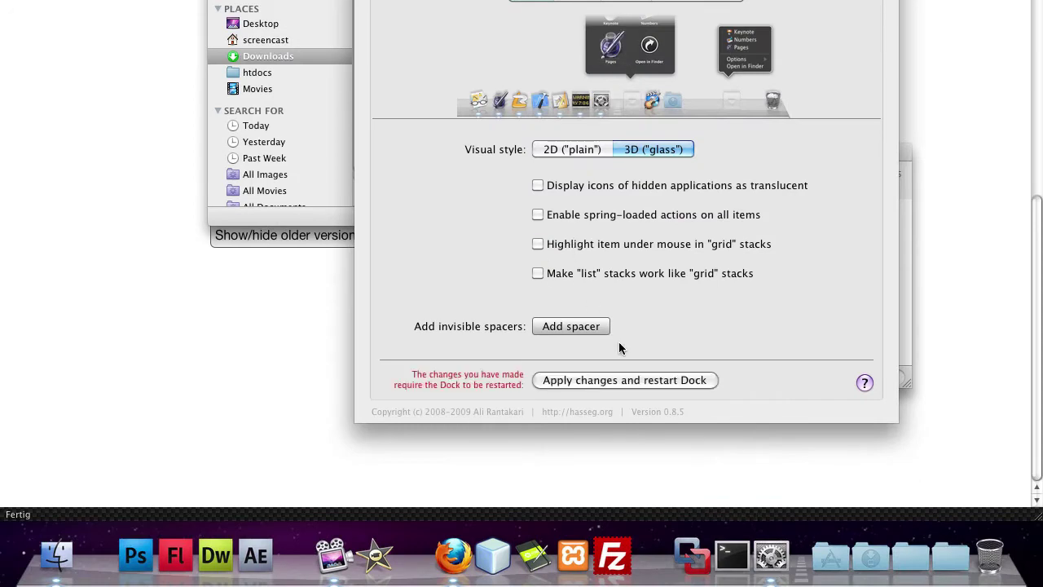
left_click(591, 381)
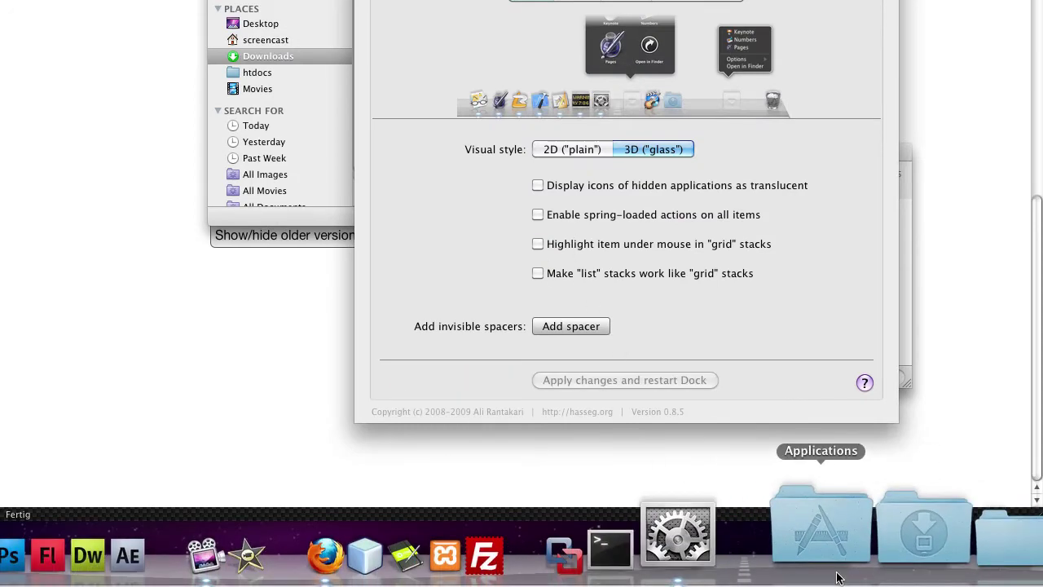
left_click(821, 554)
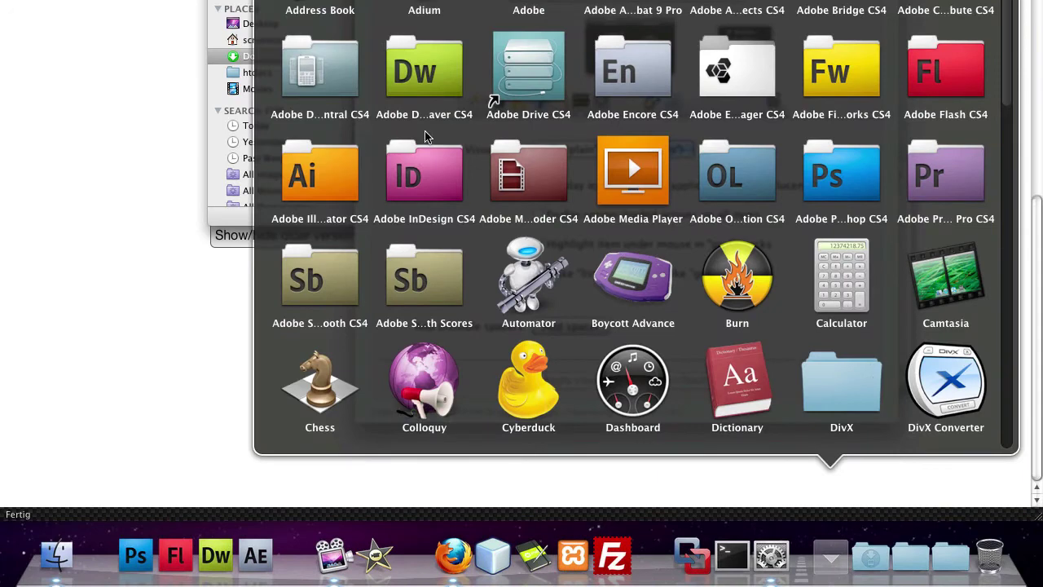
- Launch Burn from the Applications stack and quit it from the Dock
left_click(748, 324)
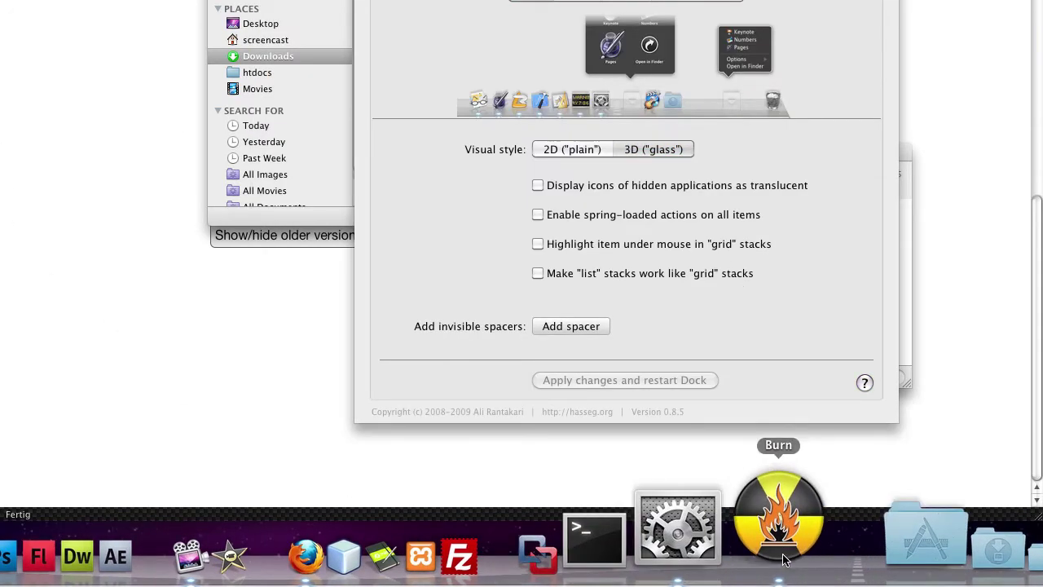
right_click(778, 476)
left_click(775, 436)
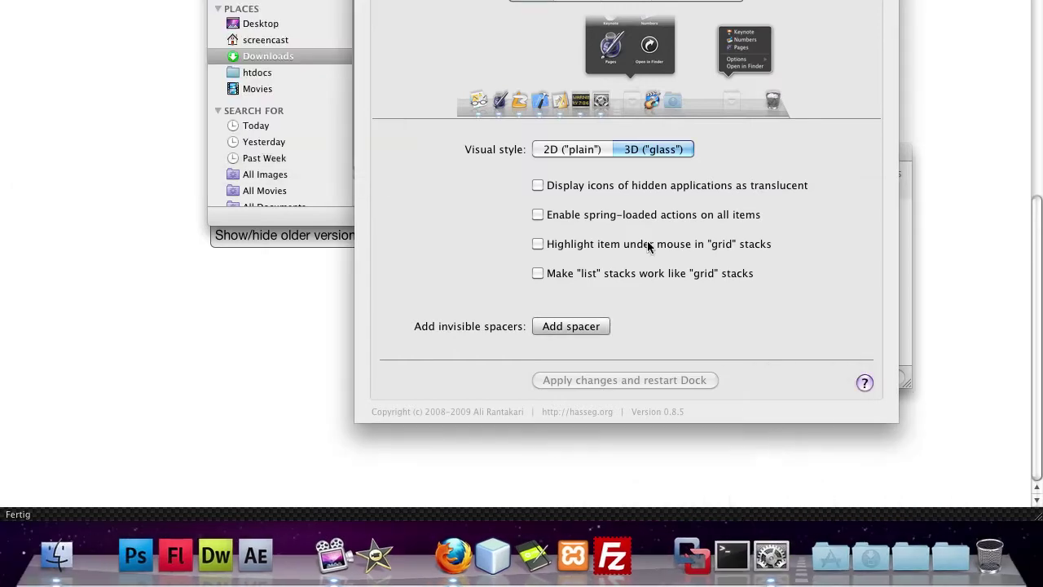
- Enable highlighting of the item under the mouse in "grid" stacks and make "list" stacks work like "grid" stacks
left_click(652, 244)
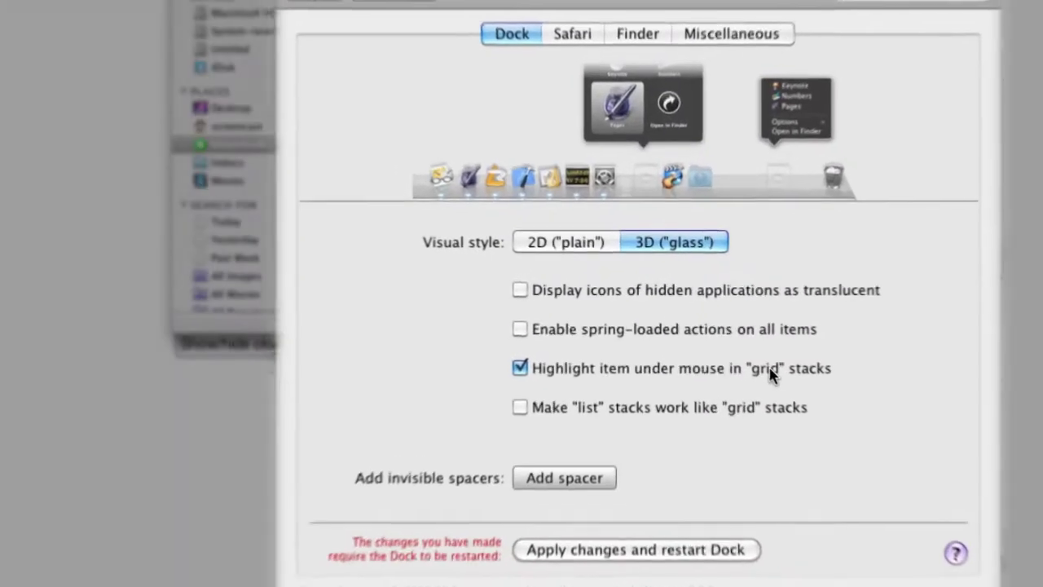
left_click(725, 243)
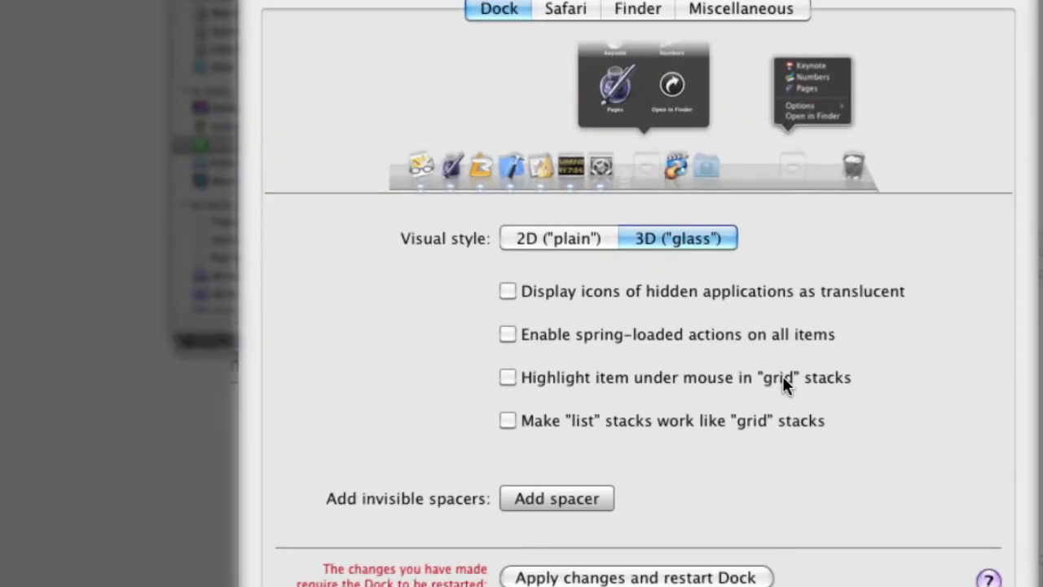
left_click(783, 380)
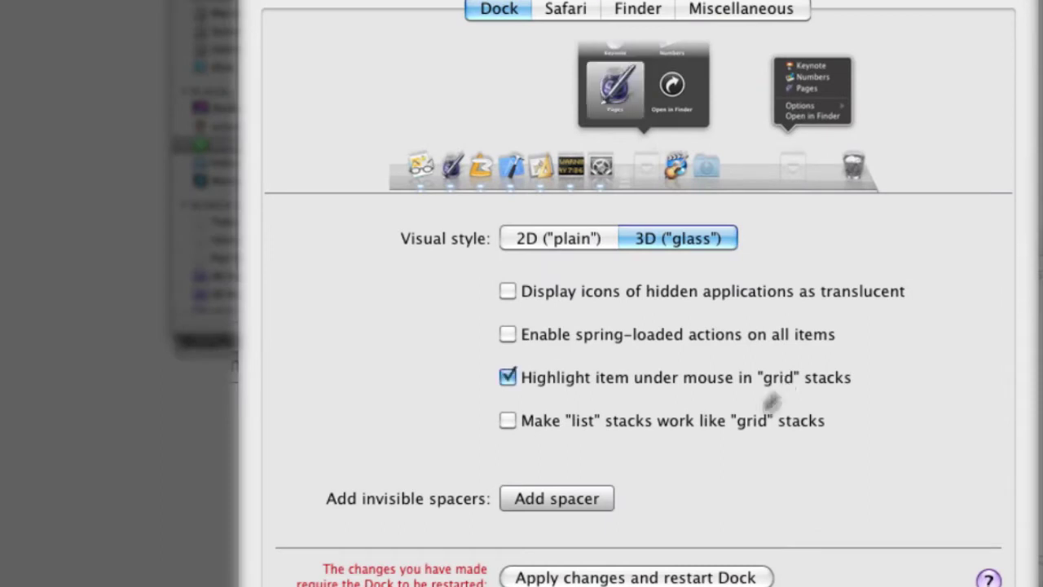
left_click(661, 422)
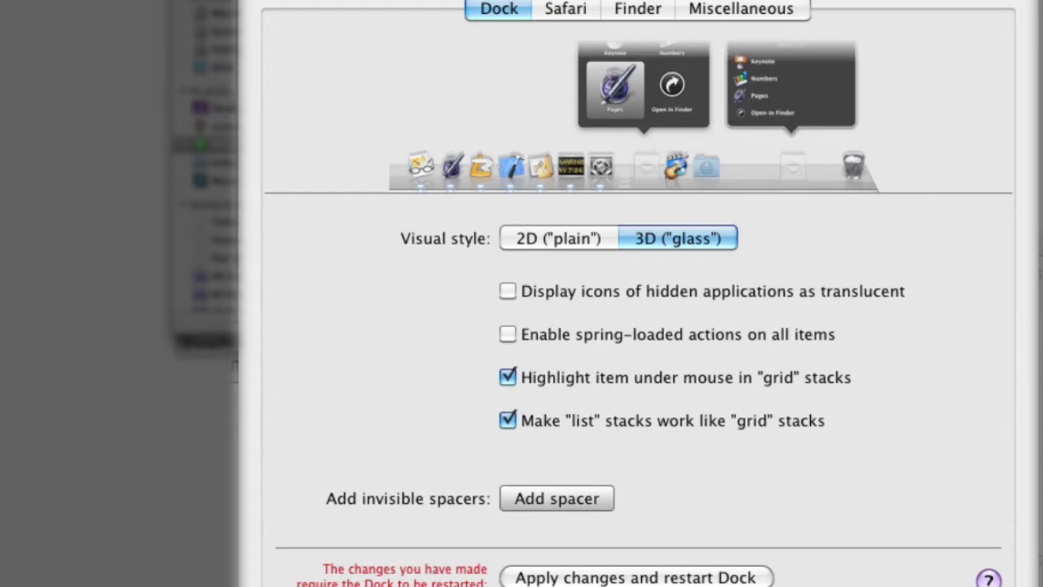
- Set the htdocs folder in the Dock to view its content as List, and open and close the stack to check it
left_click(963, 572)
right_click(963, 572)
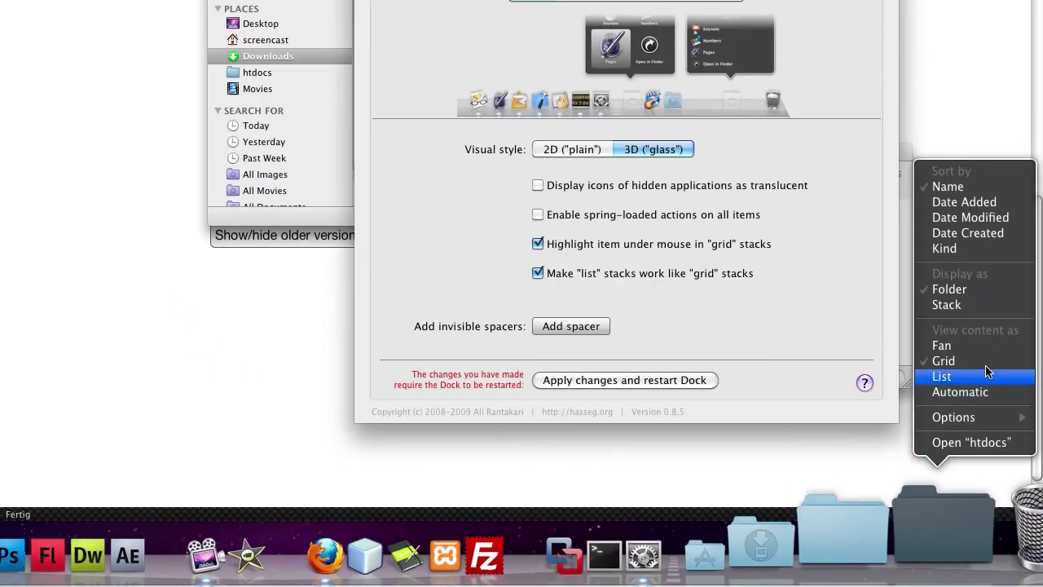
left_click(982, 376)
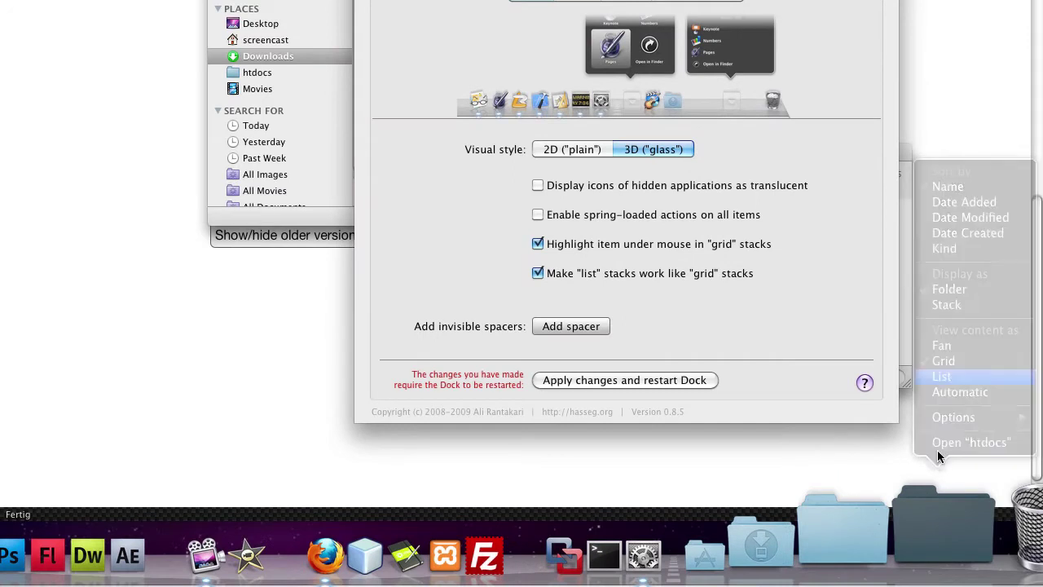
left_click(937, 534)
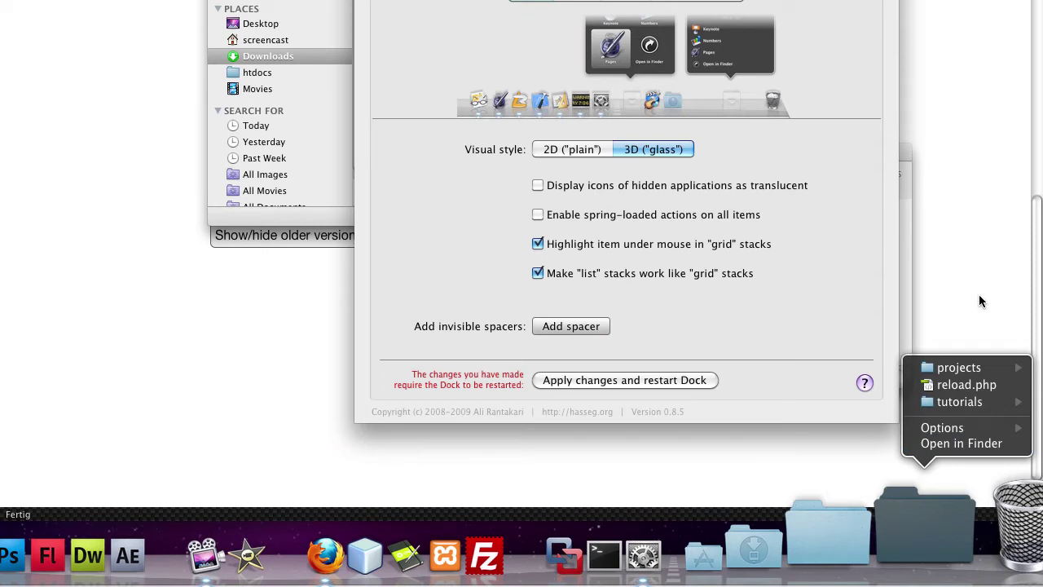
left_click(764, 318)
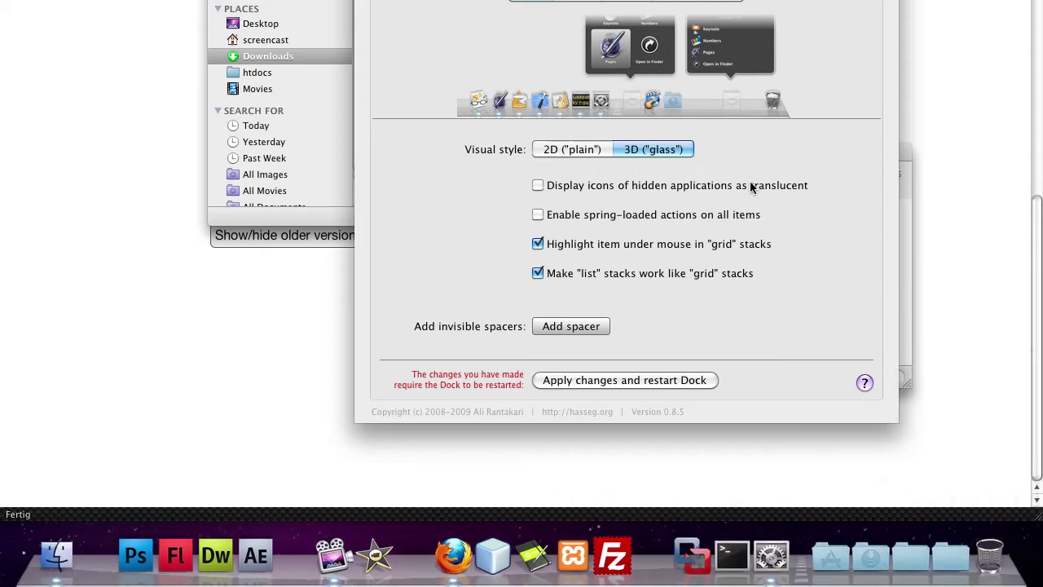
- Apply the stack changes with a Dock restart, then open the htdocs stack and browse into its tutorials folder
left_click(650, 380)
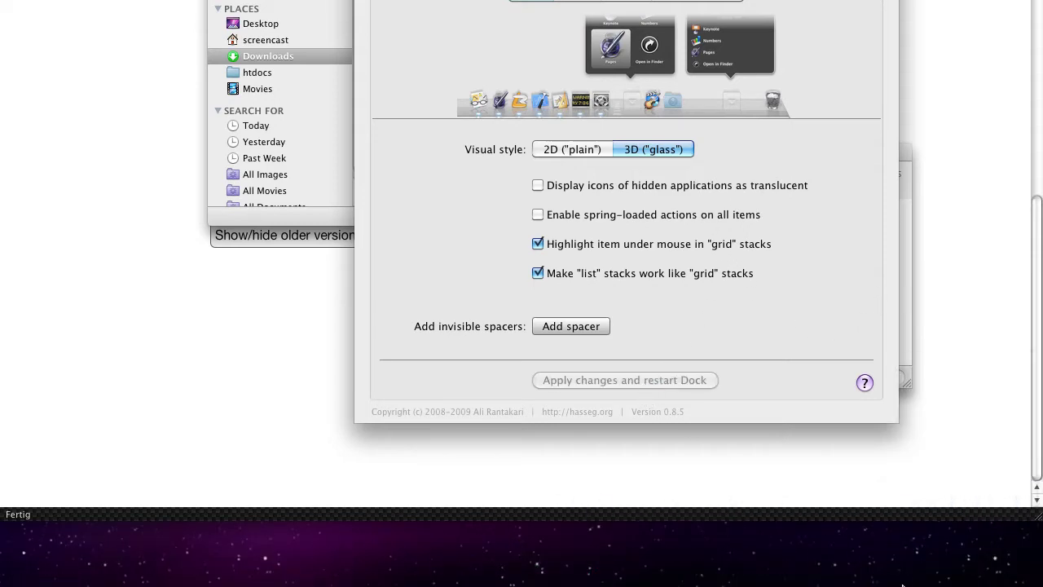
left_click(951, 557)
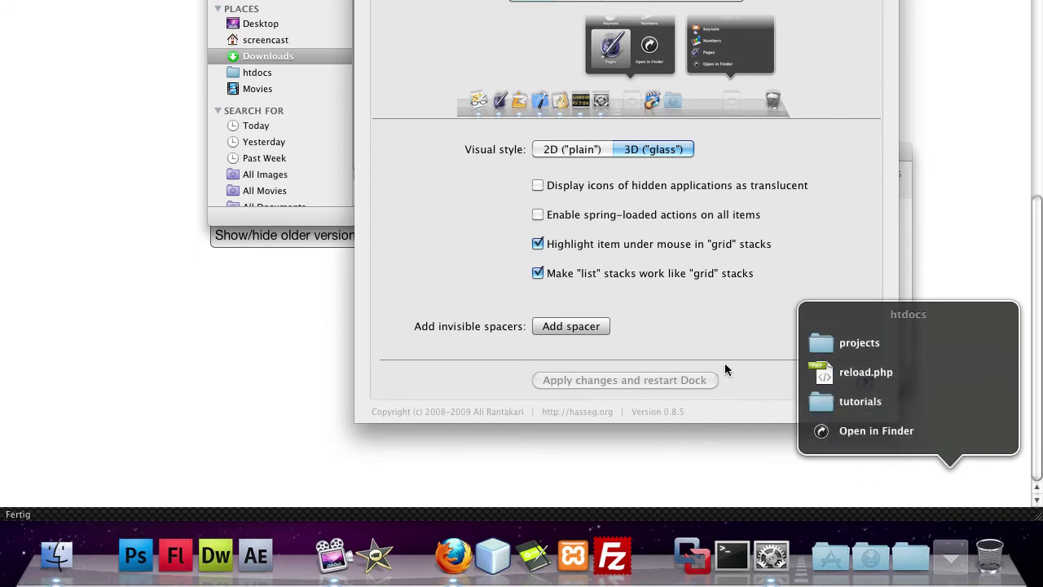
left_click(860, 401)
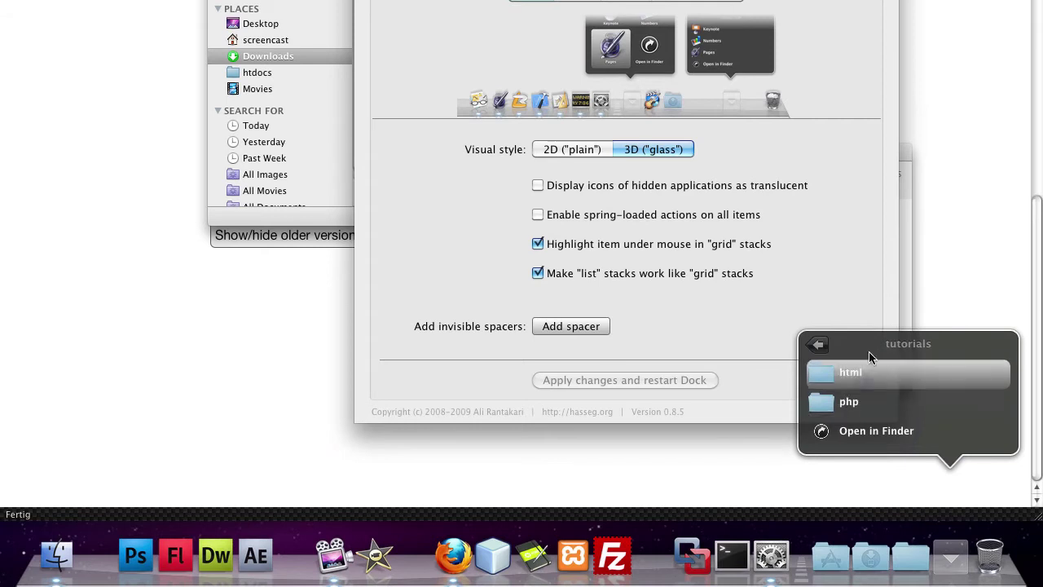
- Set the htdocs folder in the Dock to view its content as Fan and try opening the stack
right_click(955, 534)
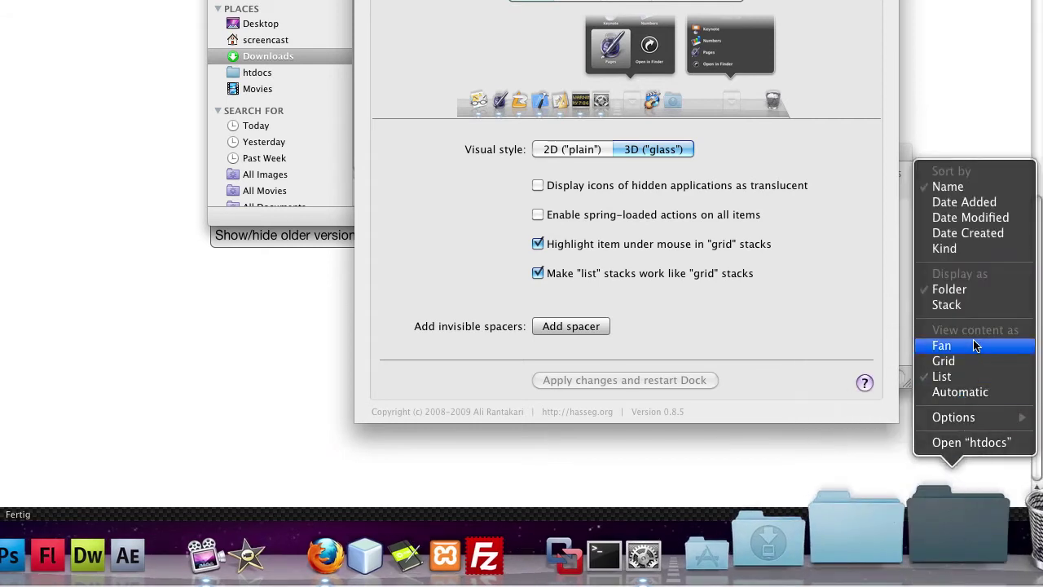
left_click(942, 346)
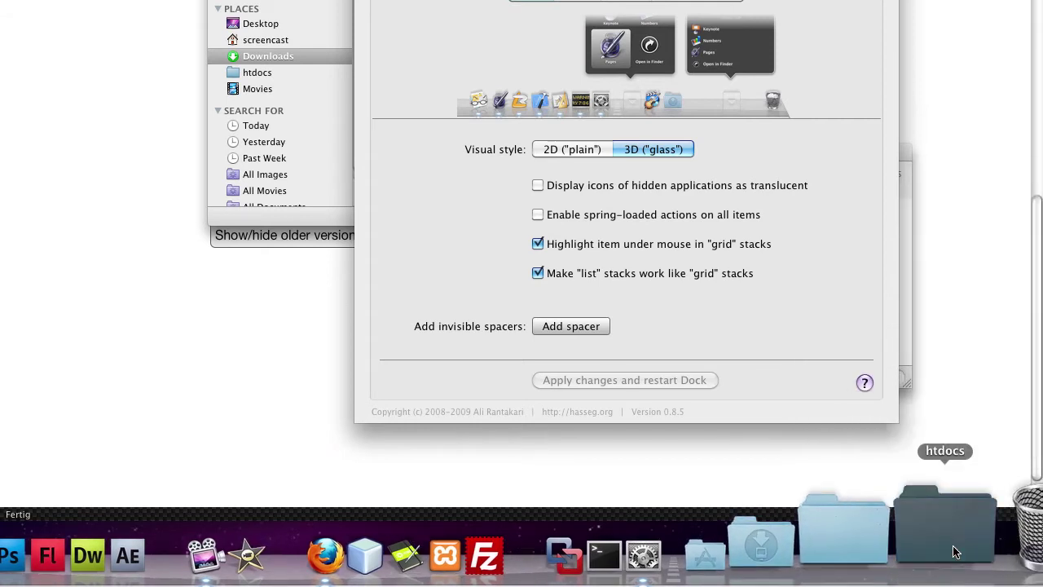
left_click(954, 551)
- Set the htdocs folder in the Dock to view its content as Grid, and open and close the stack
right_click(955, 552)
left_click(942, 361)
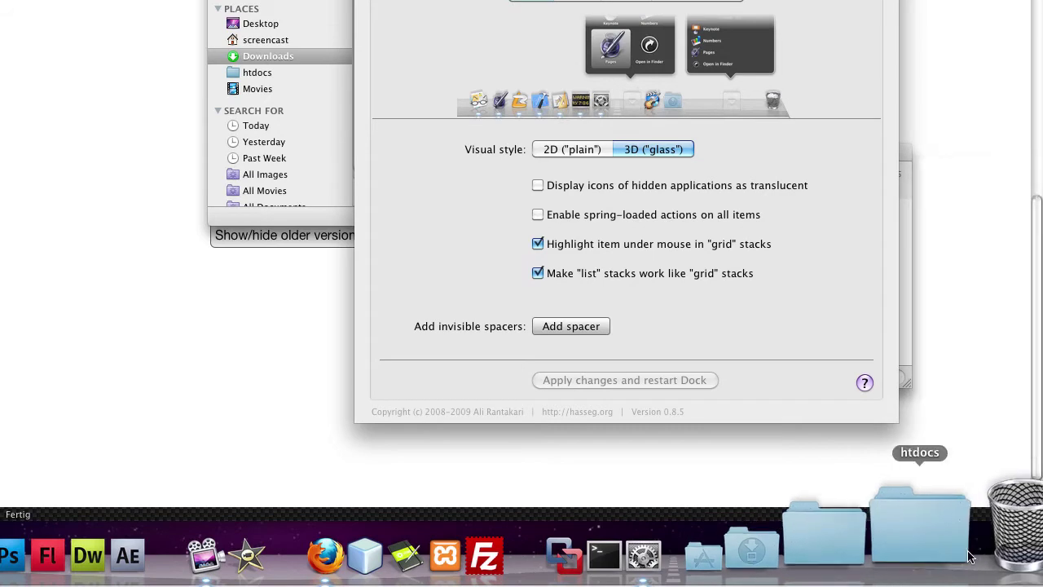
left_click(970, 557)
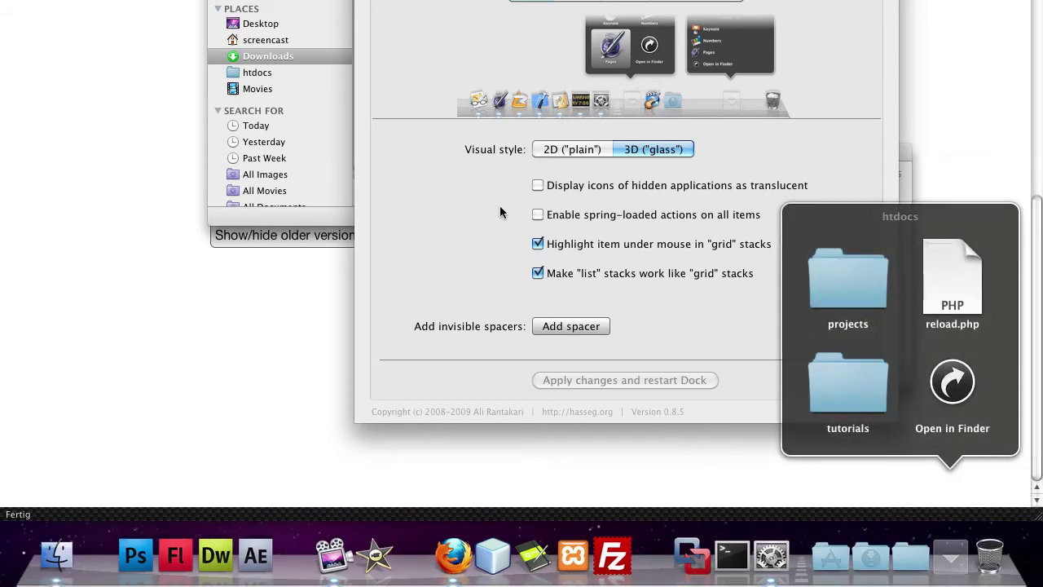
left_click(499, 210)
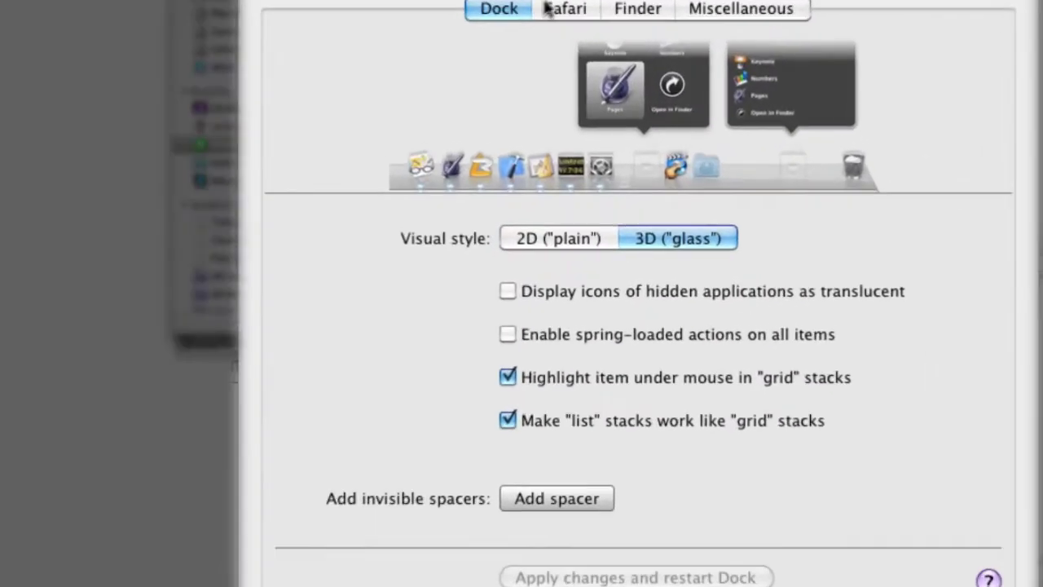
- Look at the hidden Safari options, followed by the Finder options
left_click(567, 12)
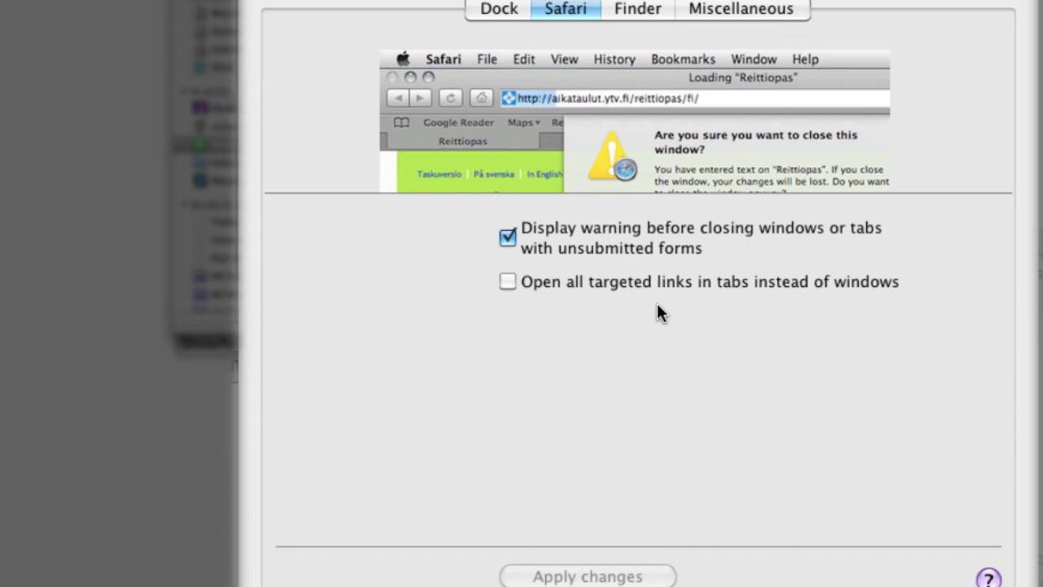
left_click(622, 16)
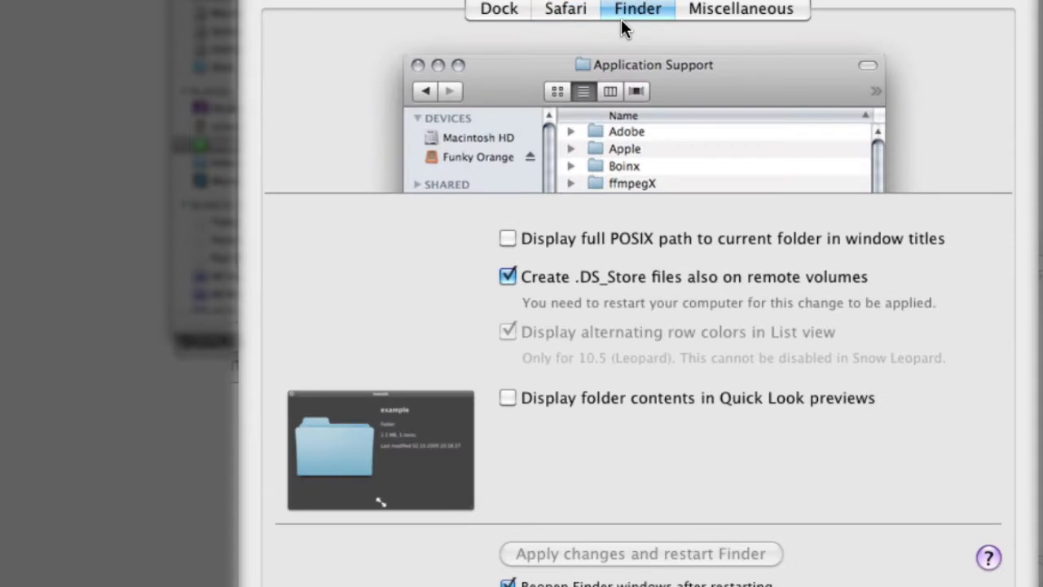
- Toggle the full POSIX path in Finder window titles, leaving it off, and turn off creating .DS_Store files on remote volumes
left_click(737, 249)
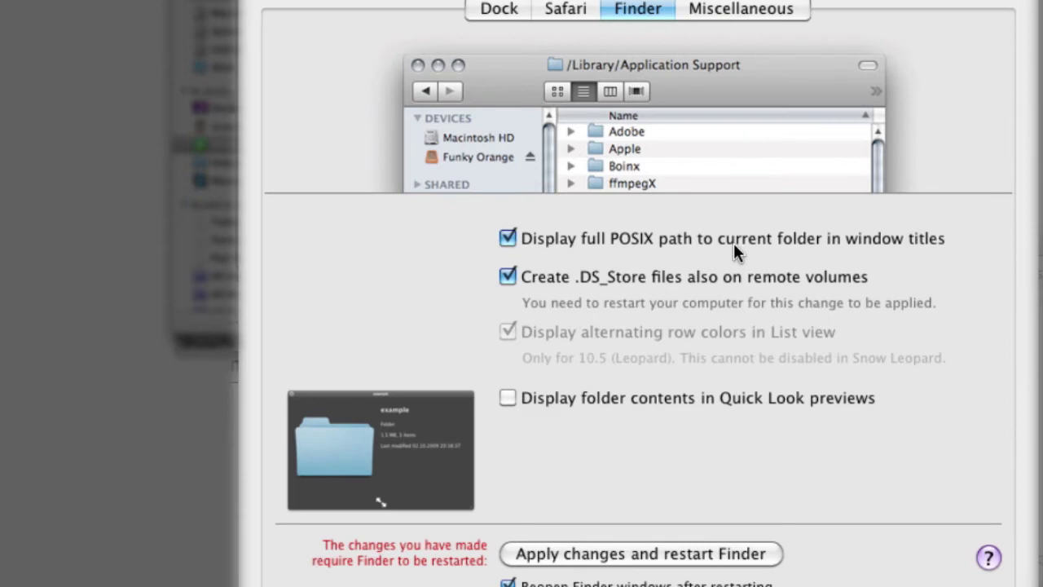
left_click(734, 236)
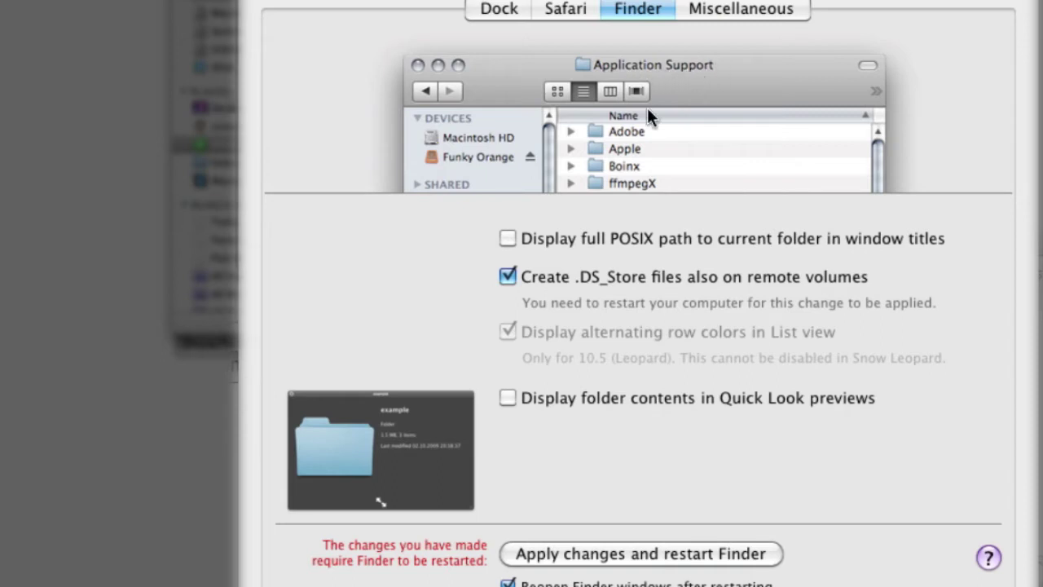
left_click(507, 238)
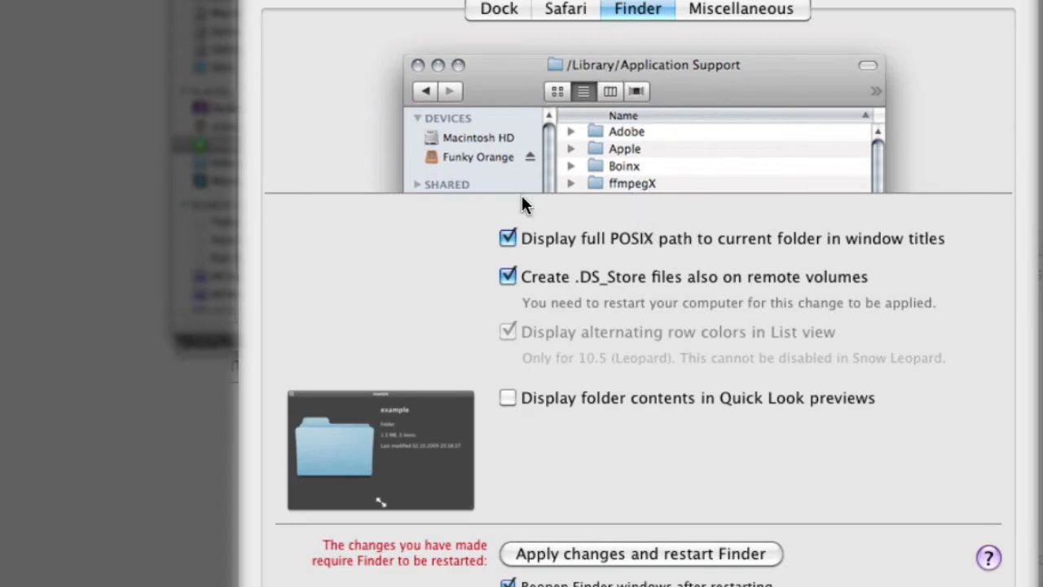
left_click(548, 236)
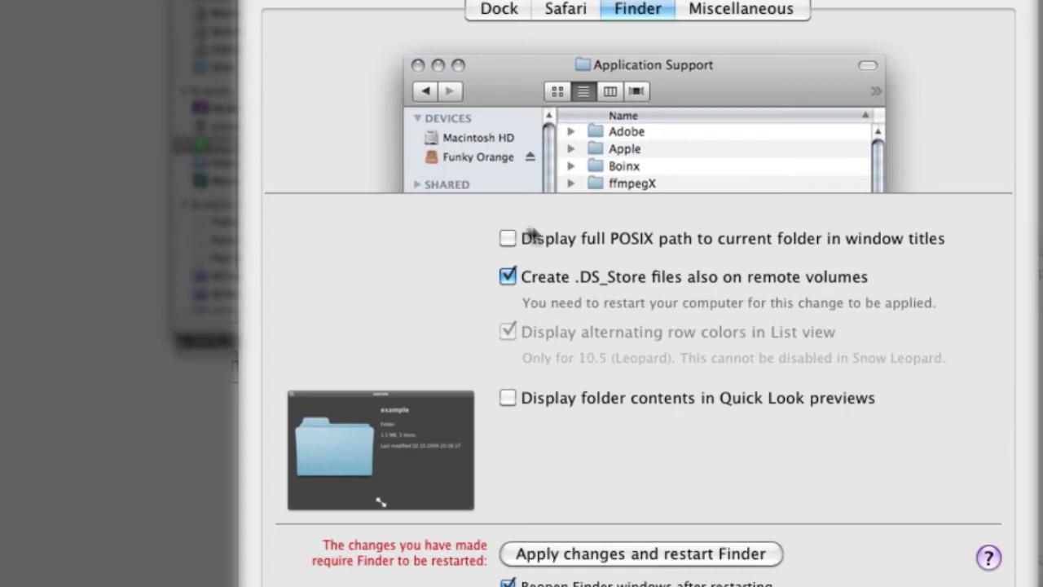
left_click(535, 275)
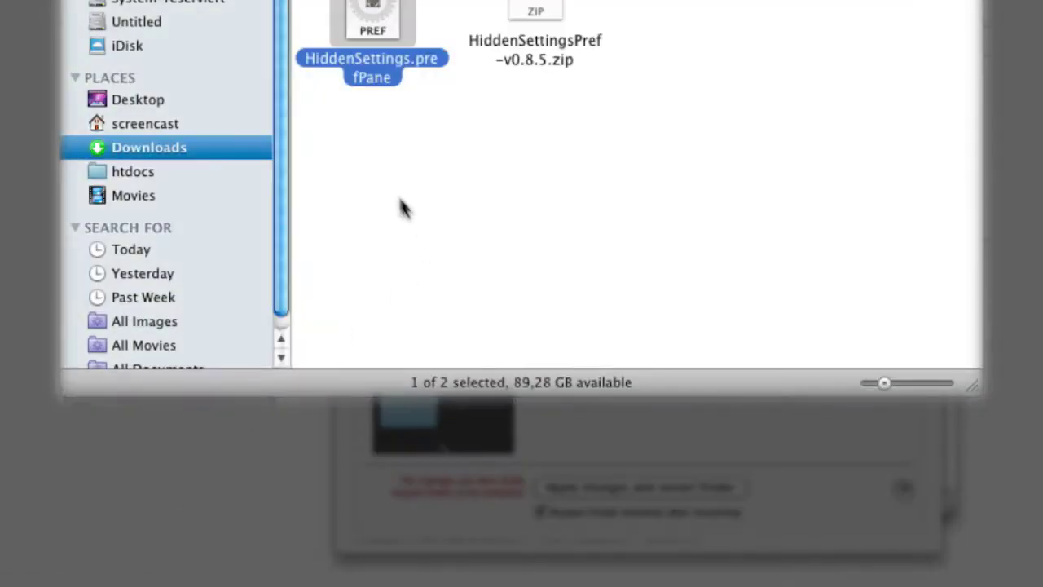
- Preview the projects folder inside htdocs with Quick Look, then return to the hidden Finder options
left_click(168, 178)
left_click(350, 8)
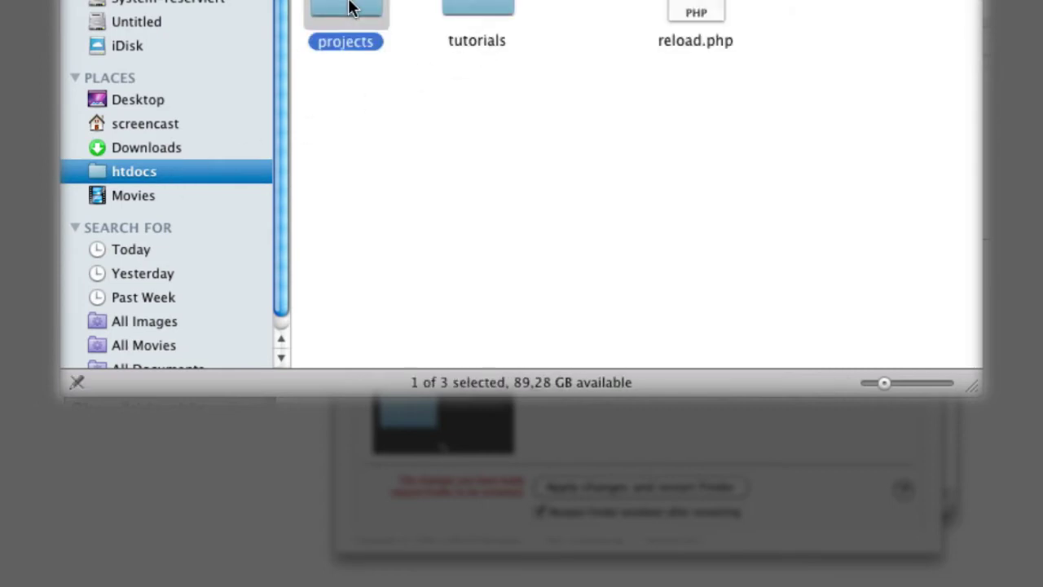
key("space")
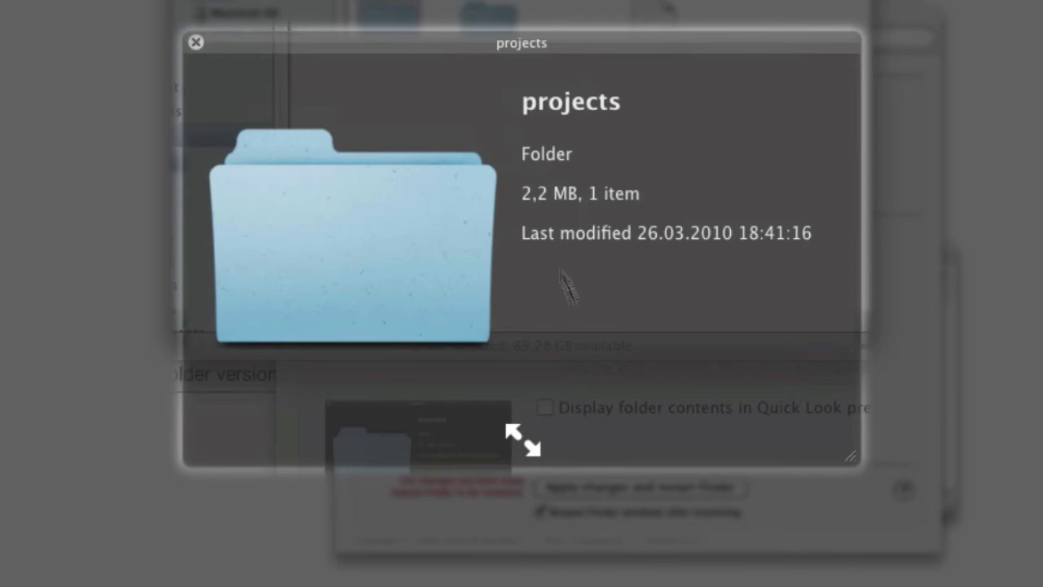
key("space")
left_click(596, 418)
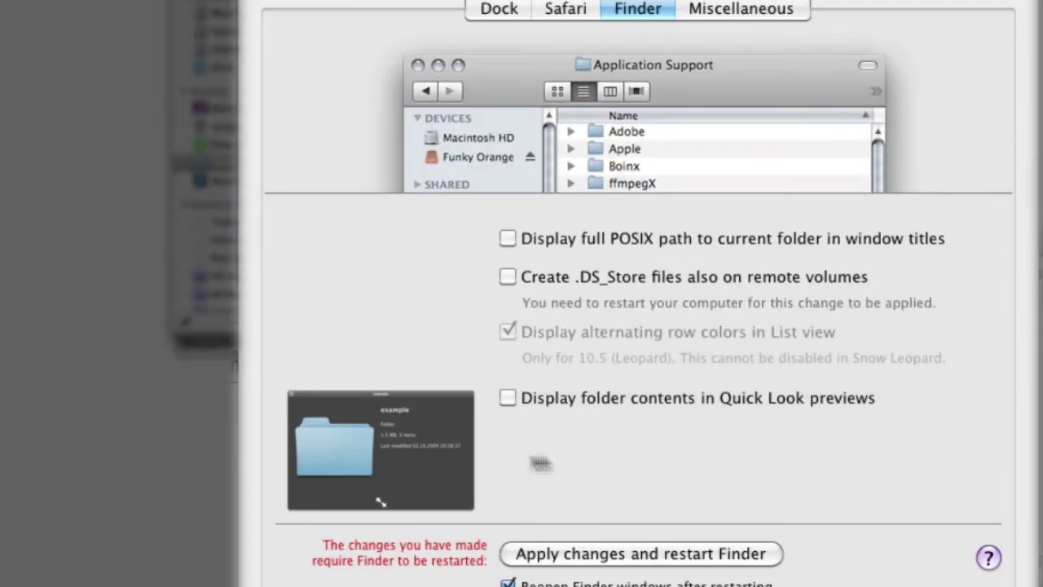
- Turn folder contents in Quick Look previews on and off again, and preview the projects folder once more
left_click(507, 397)
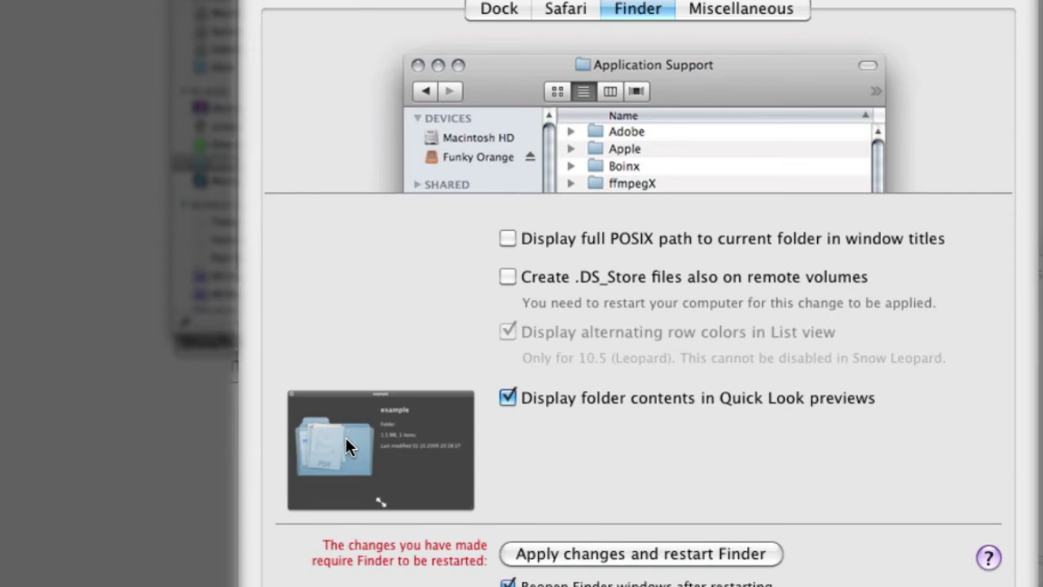
left_click(552, 401)
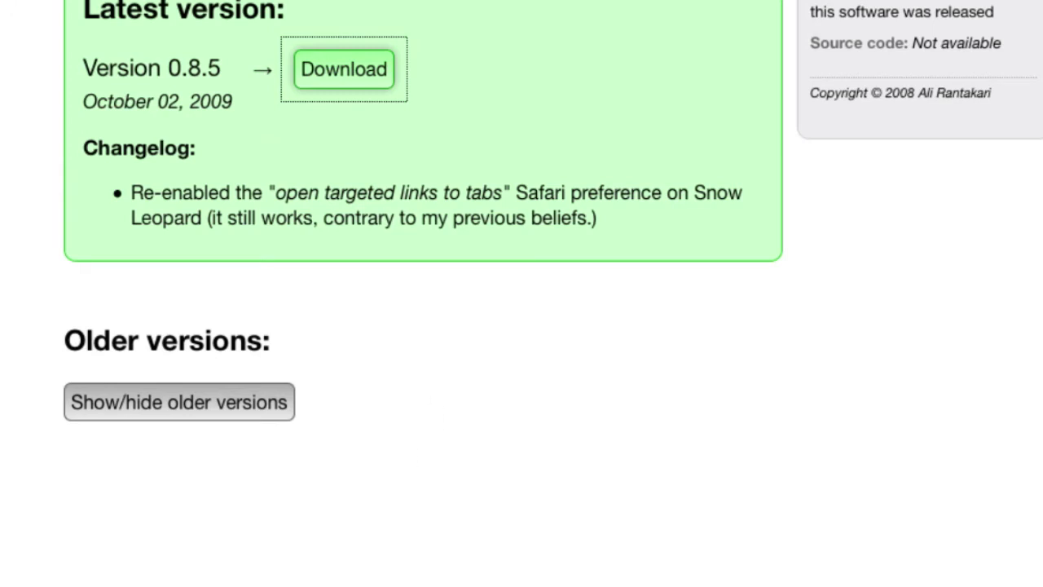
key("space")
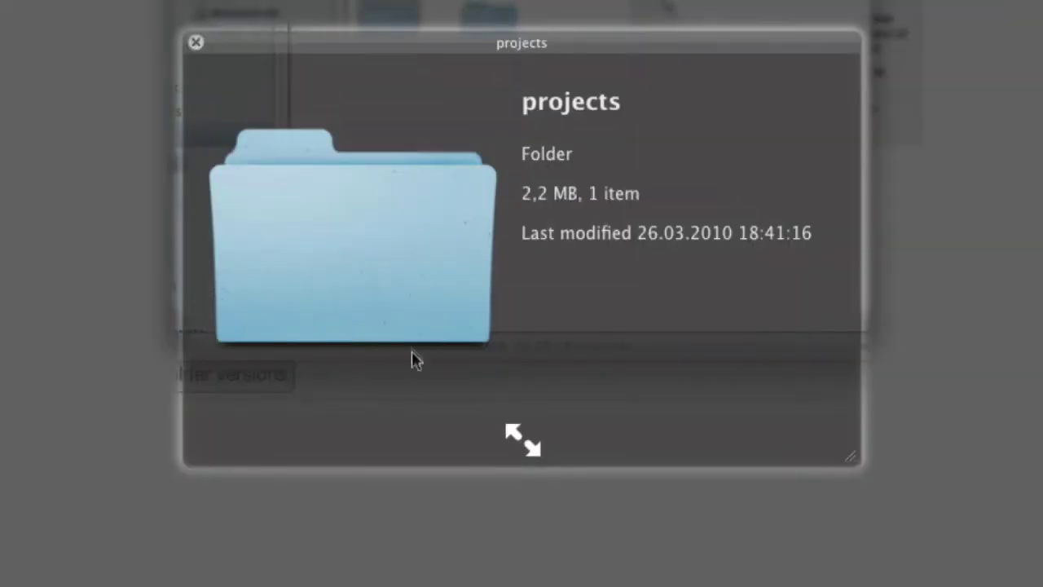
key("space")
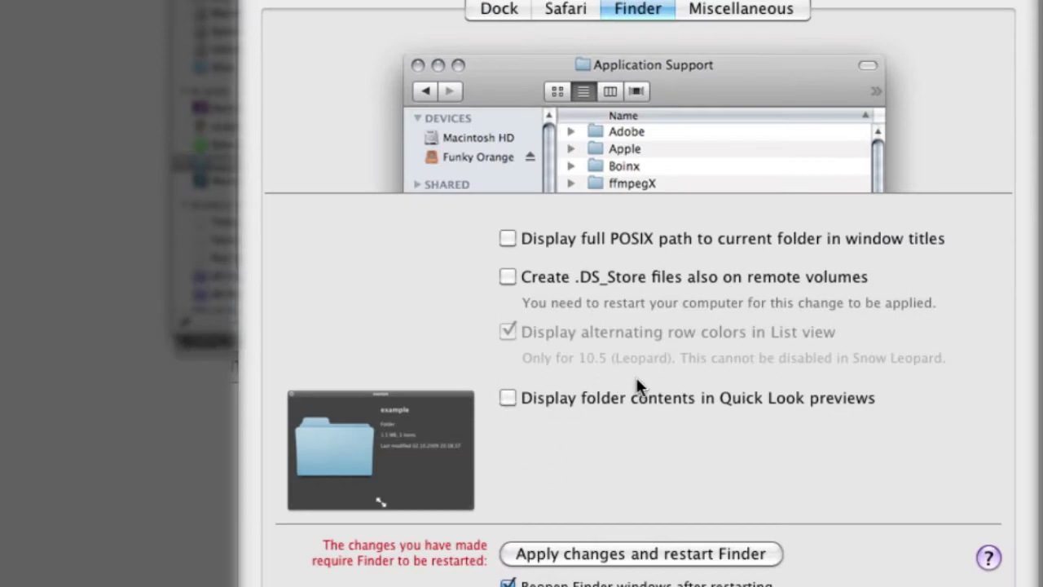
- Enable displaying folder contents in Quick Look previews, apply the changes with a Finder restart, and acknowledge the computer restart notice
left_click(673, 395)
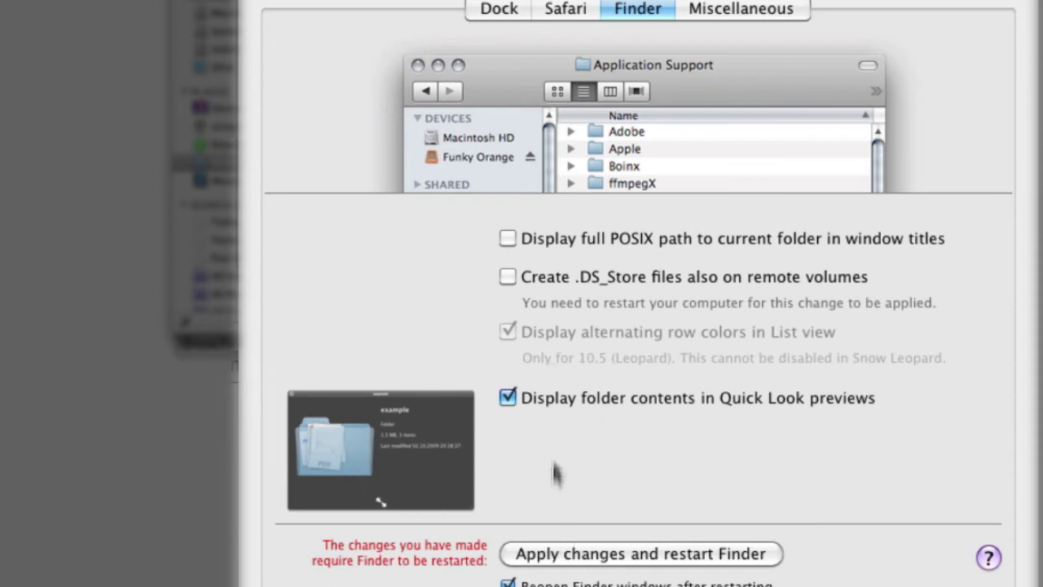
left_click(584, 557)
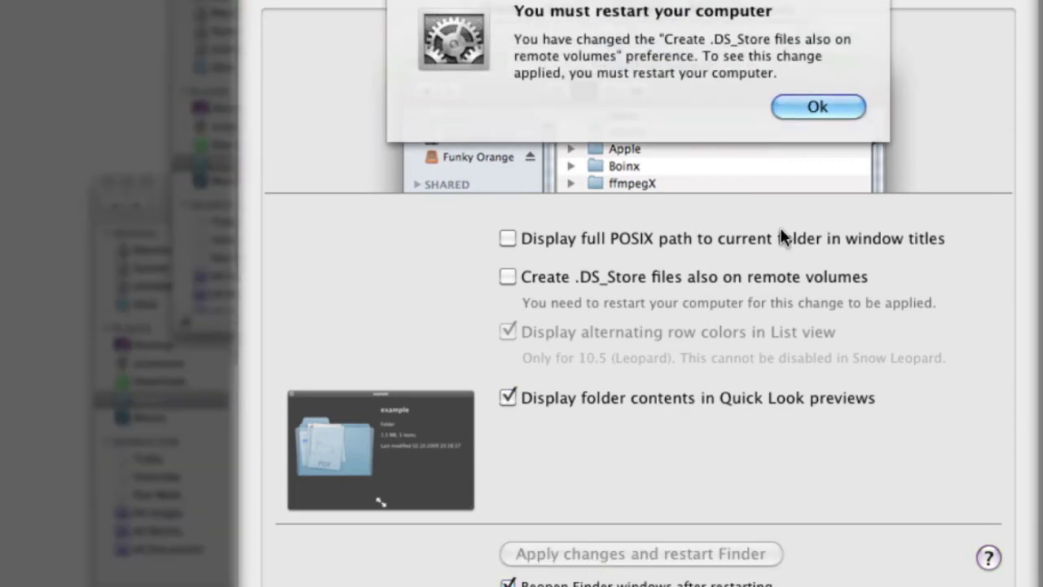
left_click(803, 106)
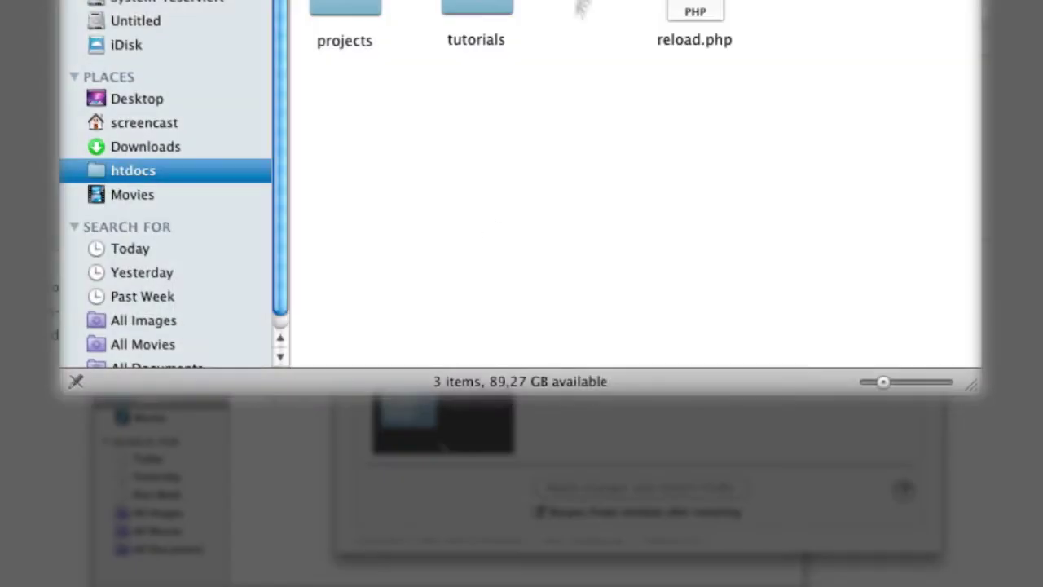
- Preview the projects folder with Quick Look, including in full screen, and close the preview
left_click(344, 8)
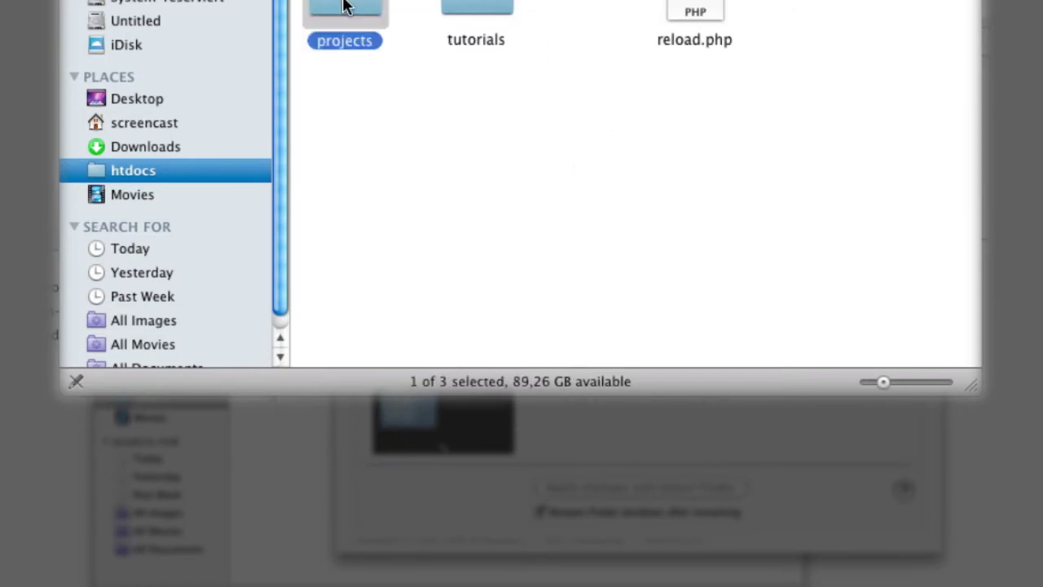
key("space")
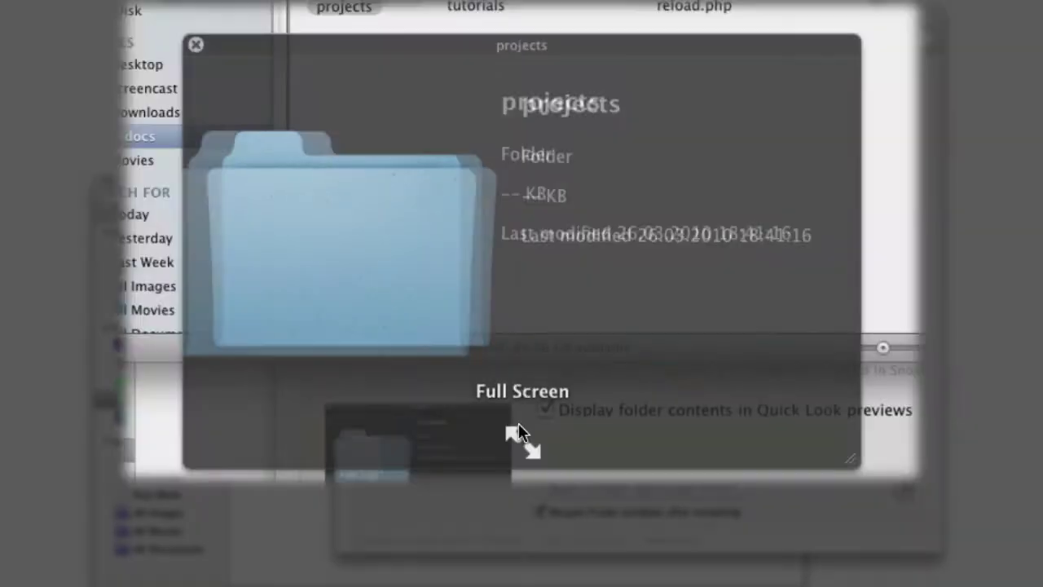
left_click(518, 432)
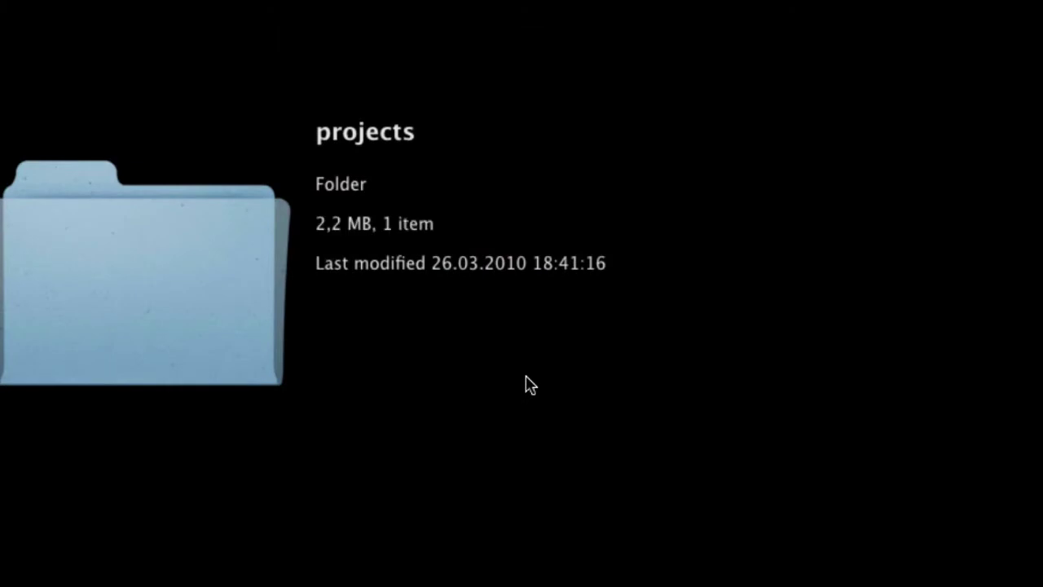
key("Escape")
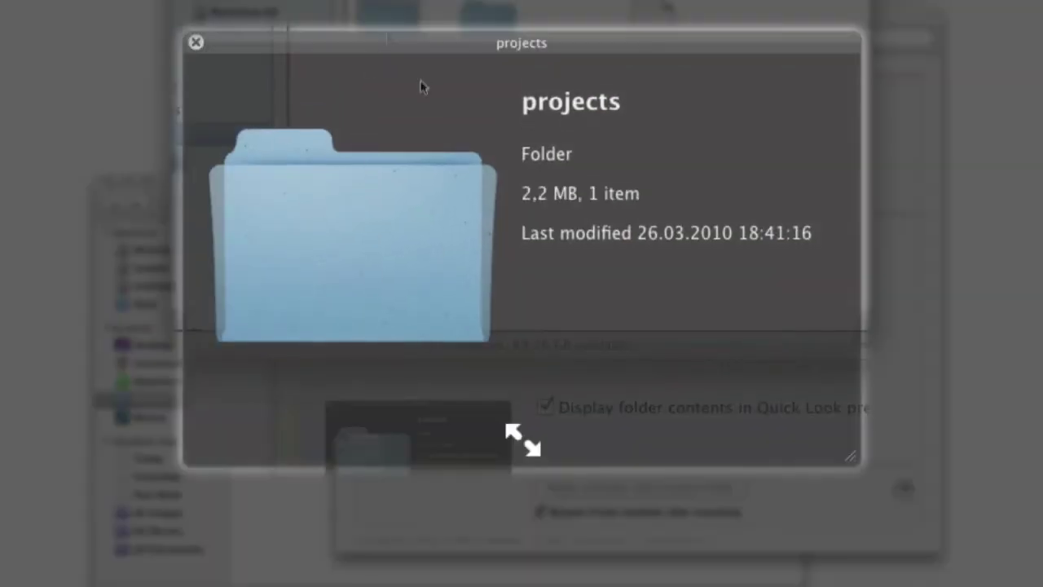
key("space")
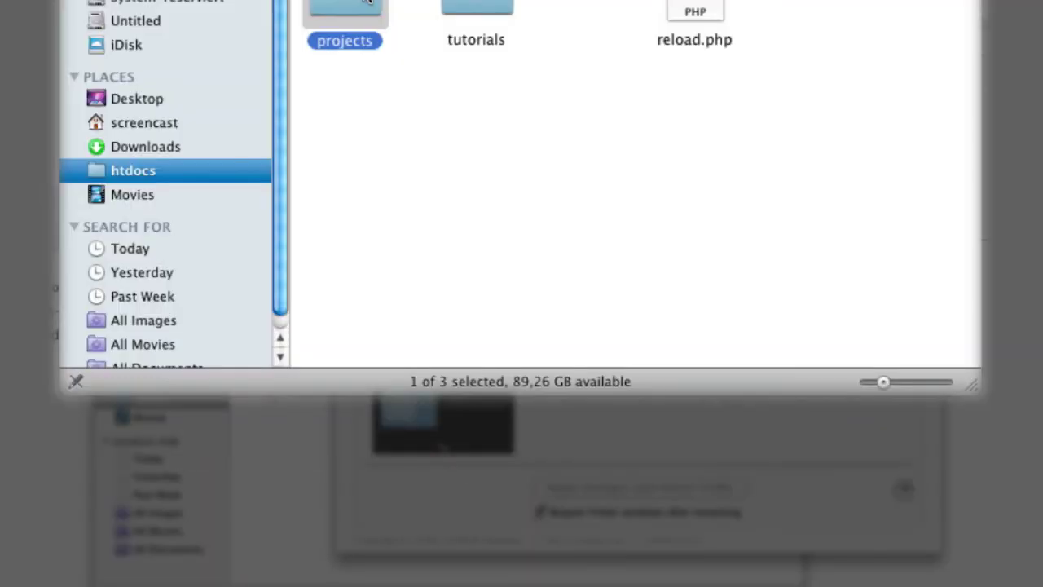
- Open the projects folder and preview its ipagews subfolder with Quick Look, then close the preview
double_click(365, 4)
left_click(361, 5)
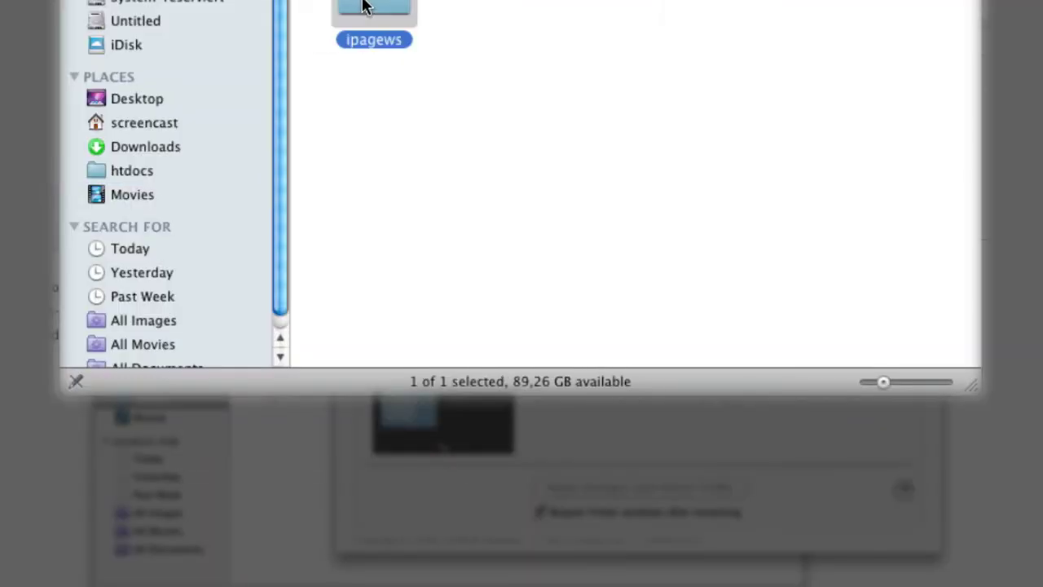
key("space")
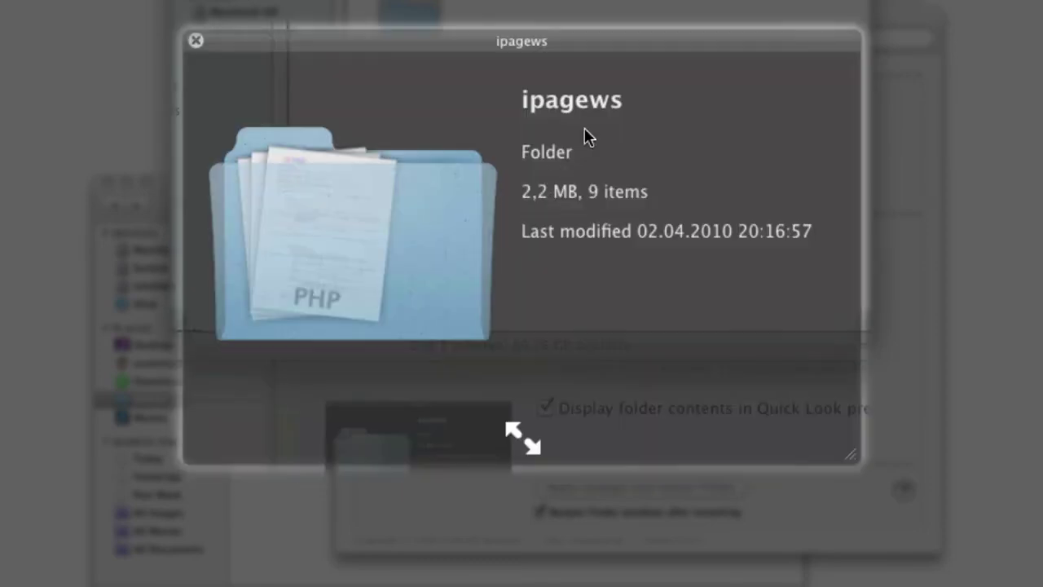
key("space")
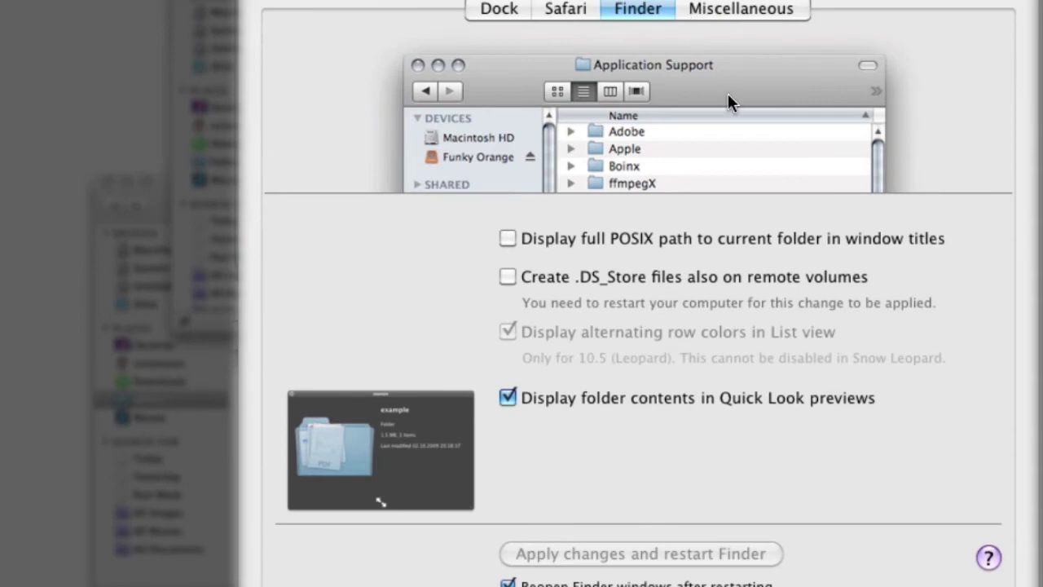
- Enable the hidden Archives and Processor preference panes under the miscellaneous settings, apply the changes, and restart System Preferences
left_click(739, 11)
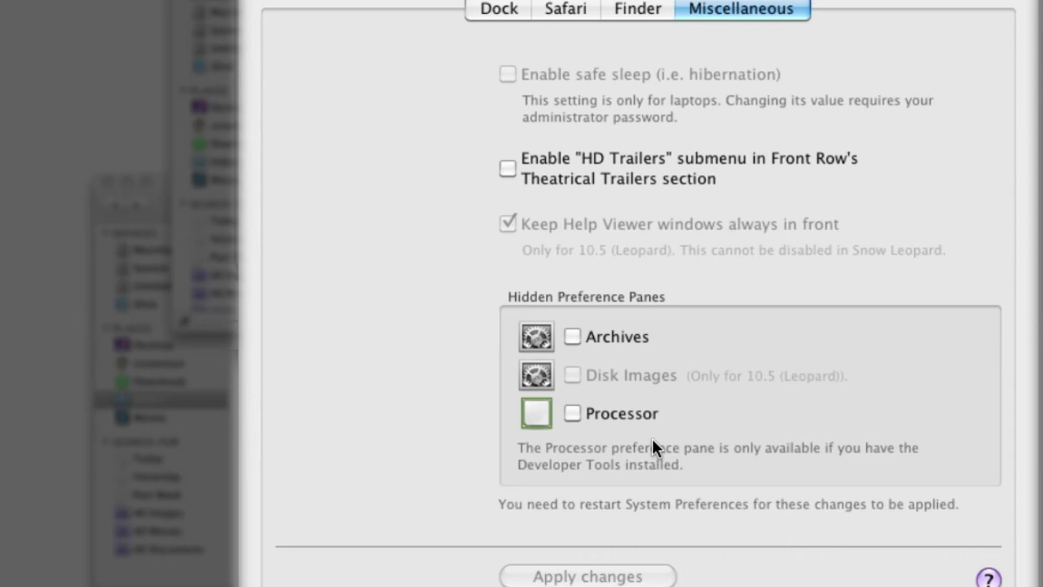
left_click(643, 335)
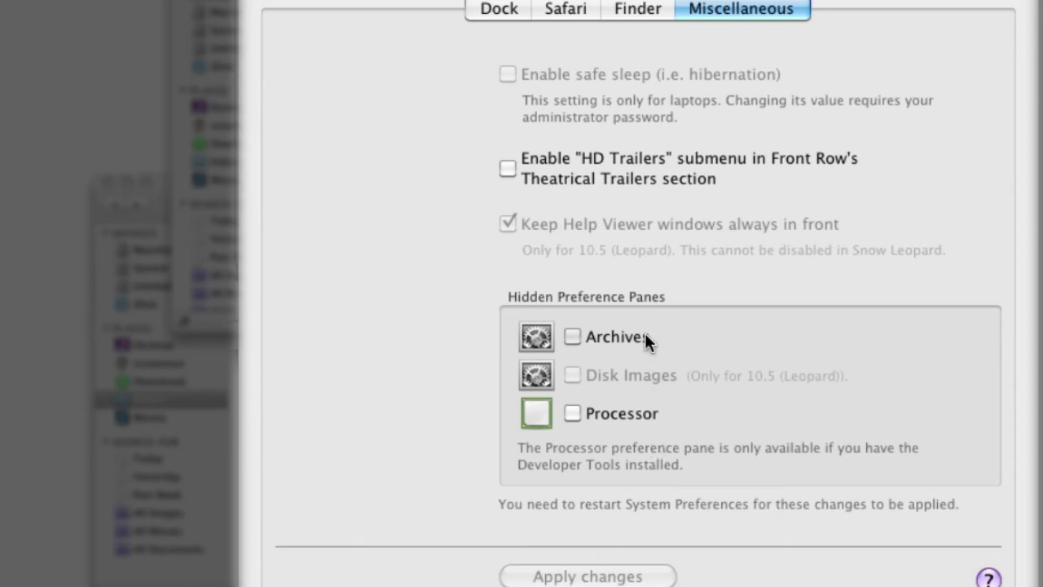
left_click(639, 413)
left_click(570, 570)
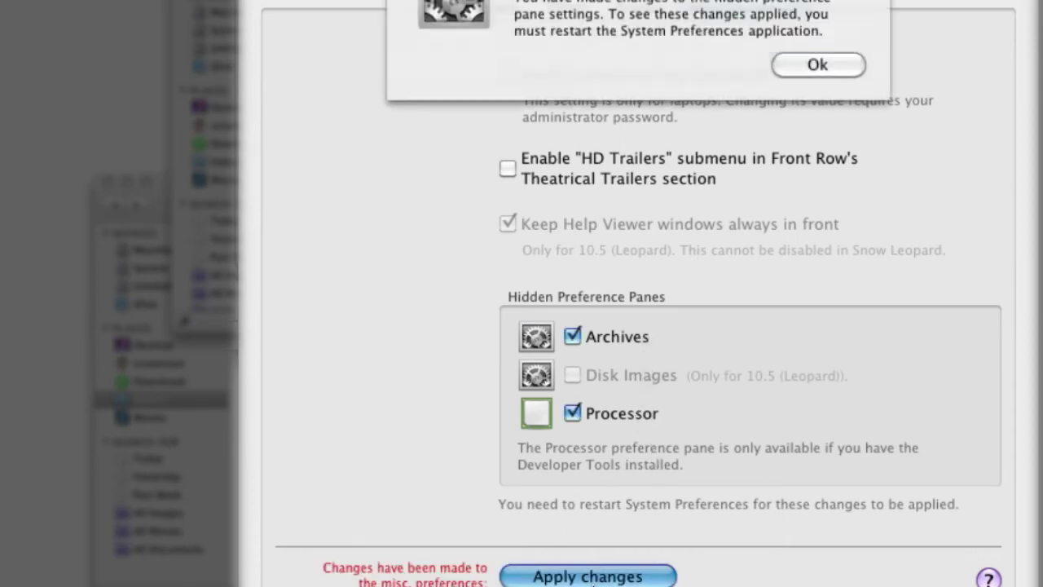
left_click(817, 106)
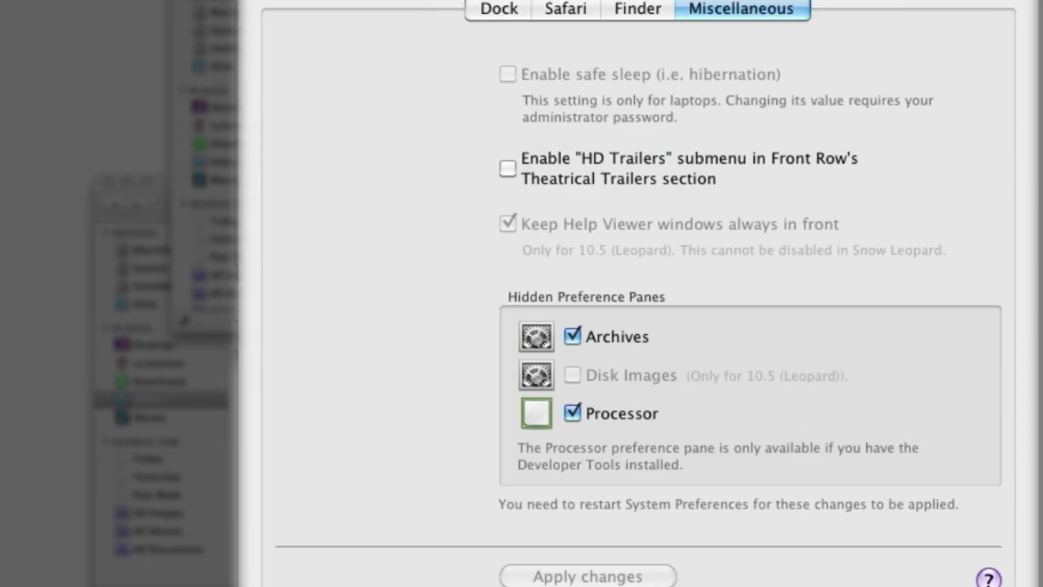
right_click(1038, 293)
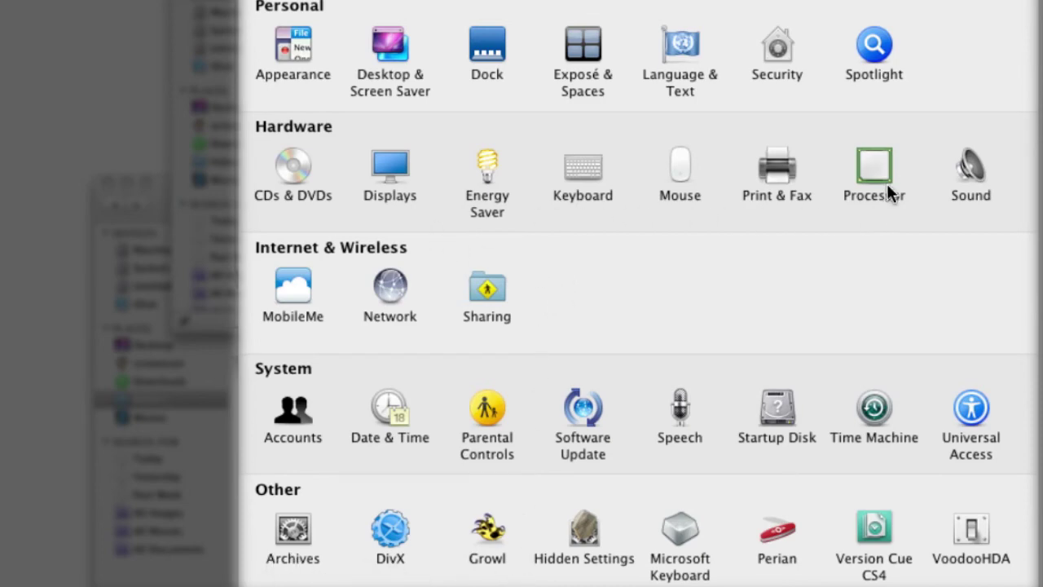
- Open the Archives preference pane, check the save location choices for expanded files, and return to the overview of all preferences
left_click(267, 550)
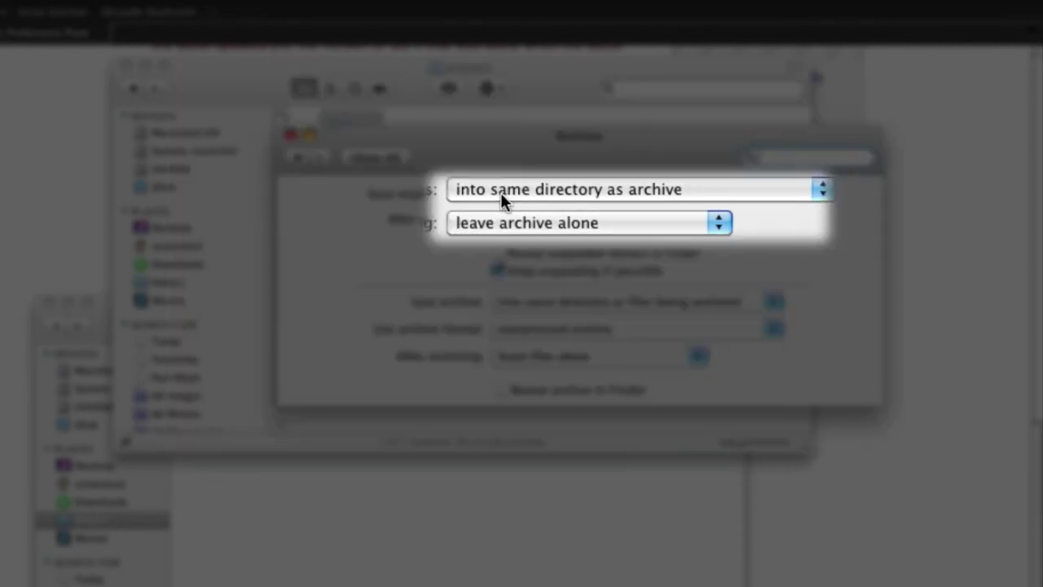
left_click(515, 174)
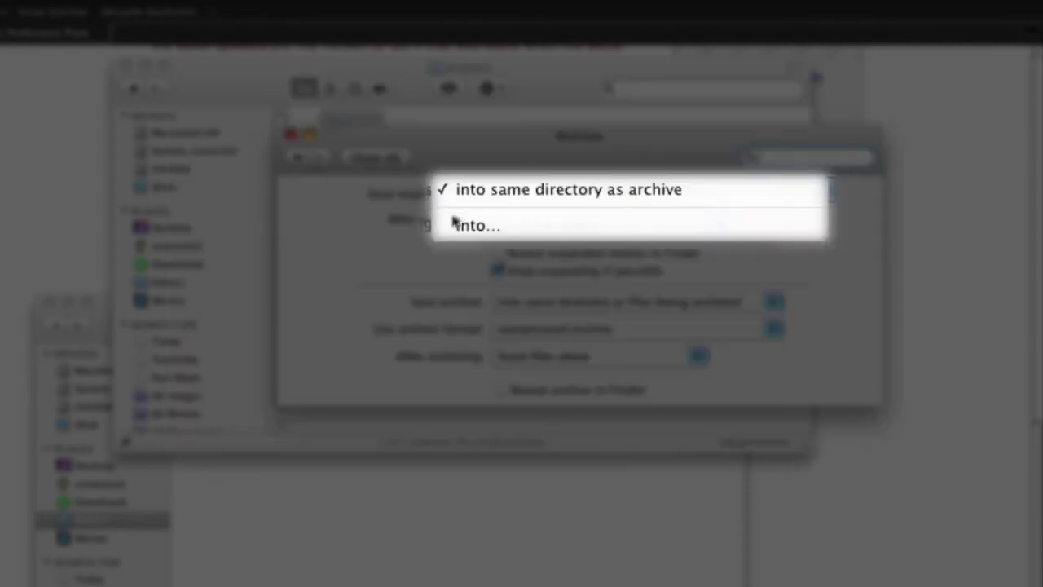
left_click(674, 178)
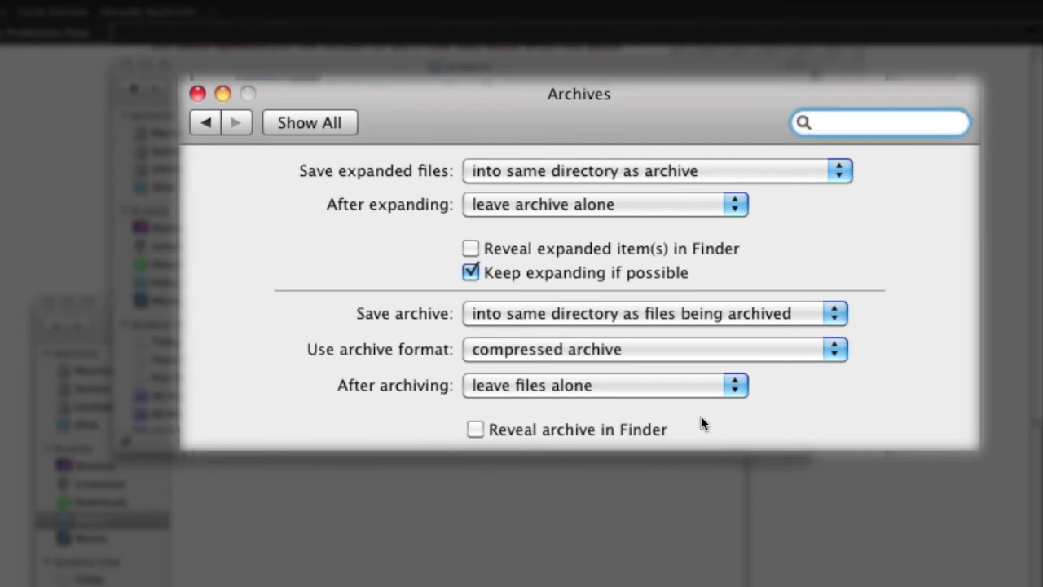
left_click(332, 124)
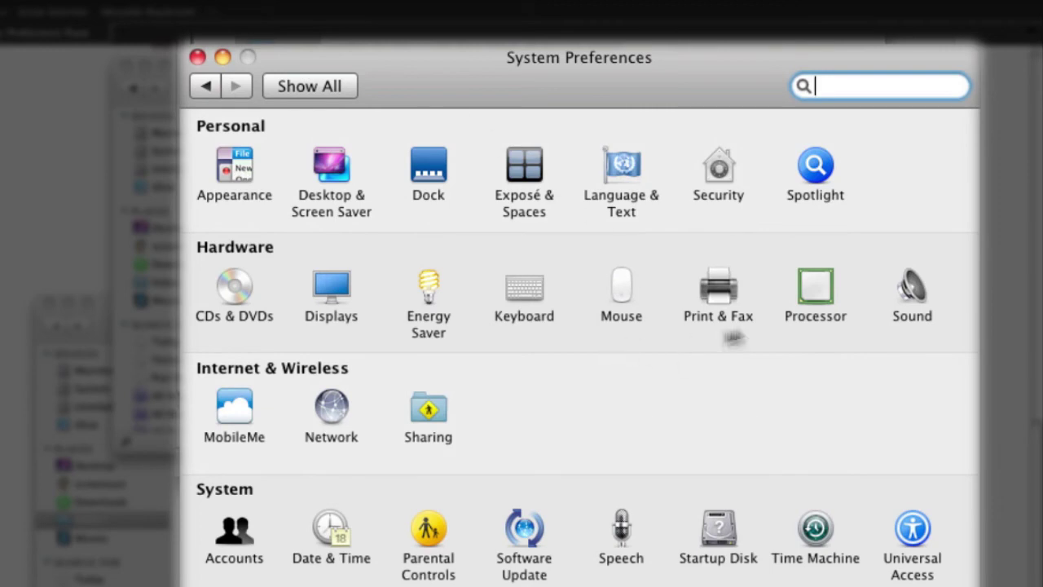
- Open the Processor preference pane, allowing System Preferences to quit and reopen, and inspect the CPU1 and CPU2 entries
left_click(814, 305)
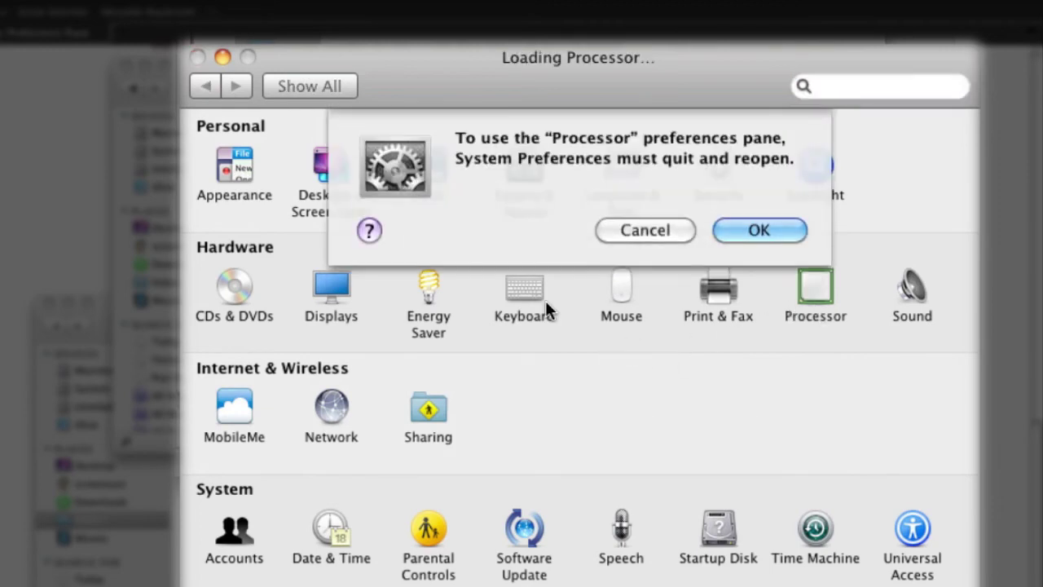
left_click(751, 230)
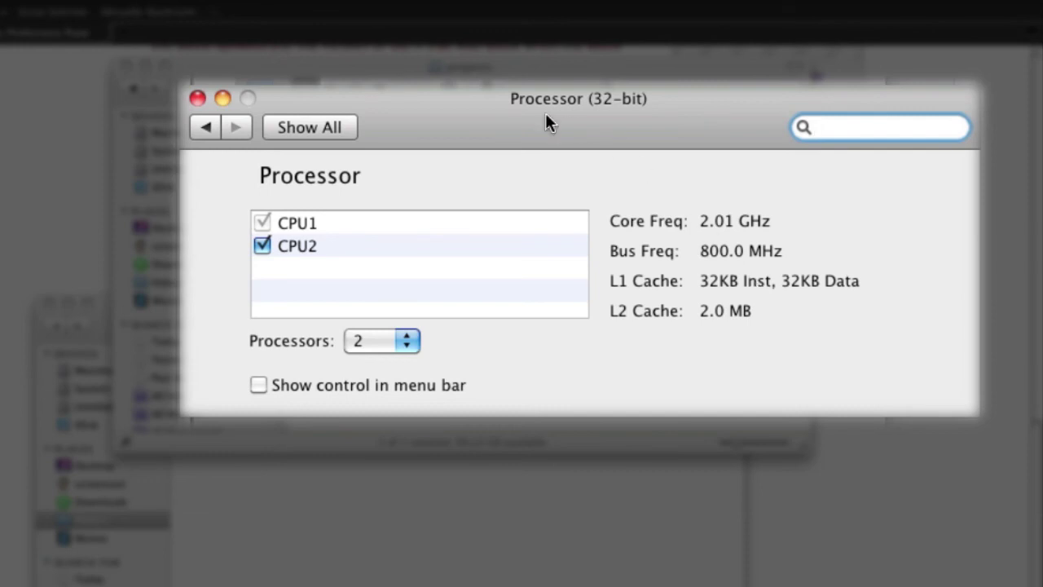
left_click(402, 224)
left_click(401, 240)
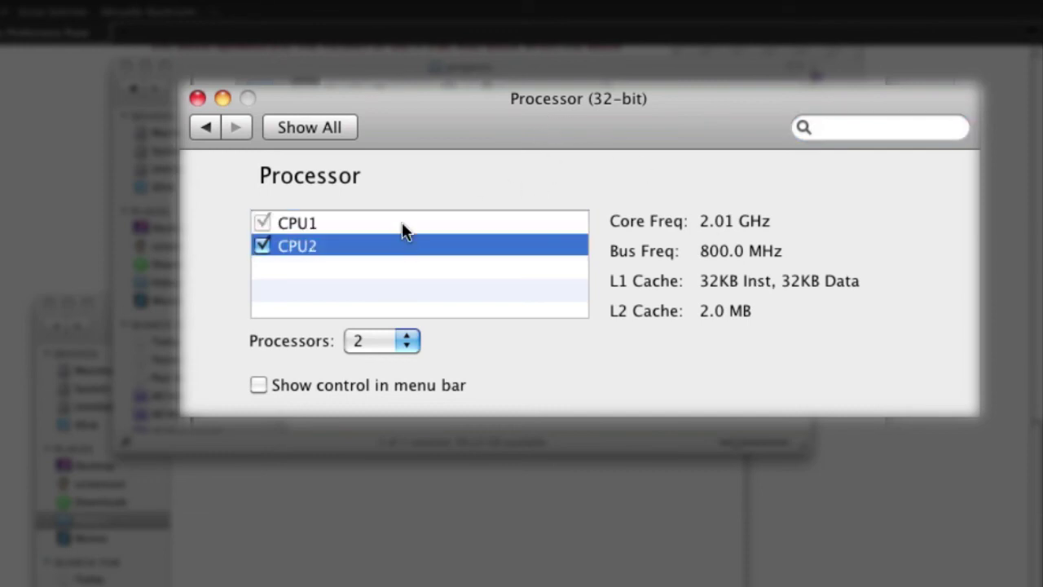
left_click(401, 222)
left_click(412, 269)
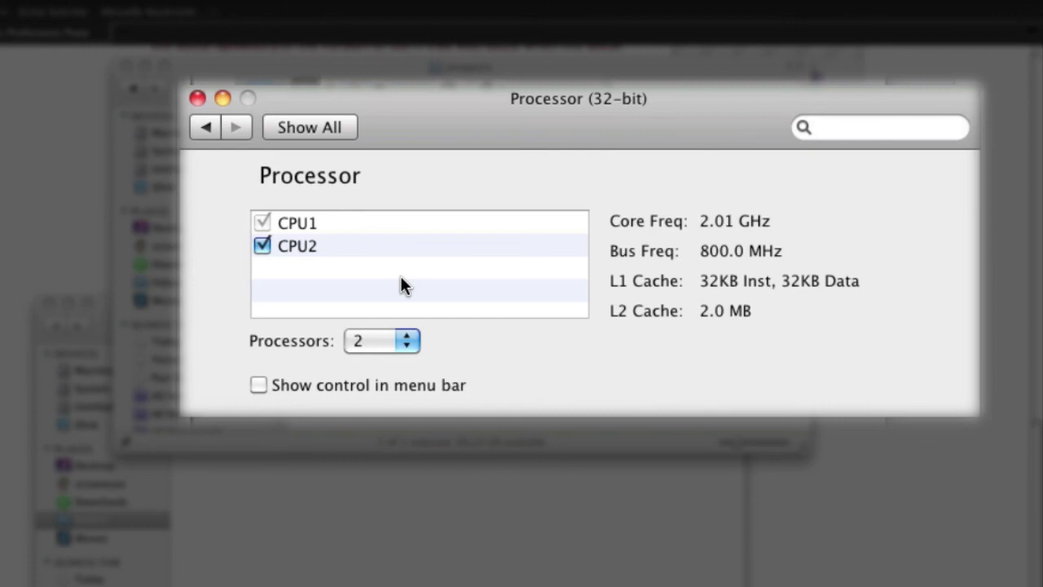
- Disable CPU2, set the number of processors back to 2, and return to the overview of all preferences
left_click(262, 246)
left_click(368, 339)
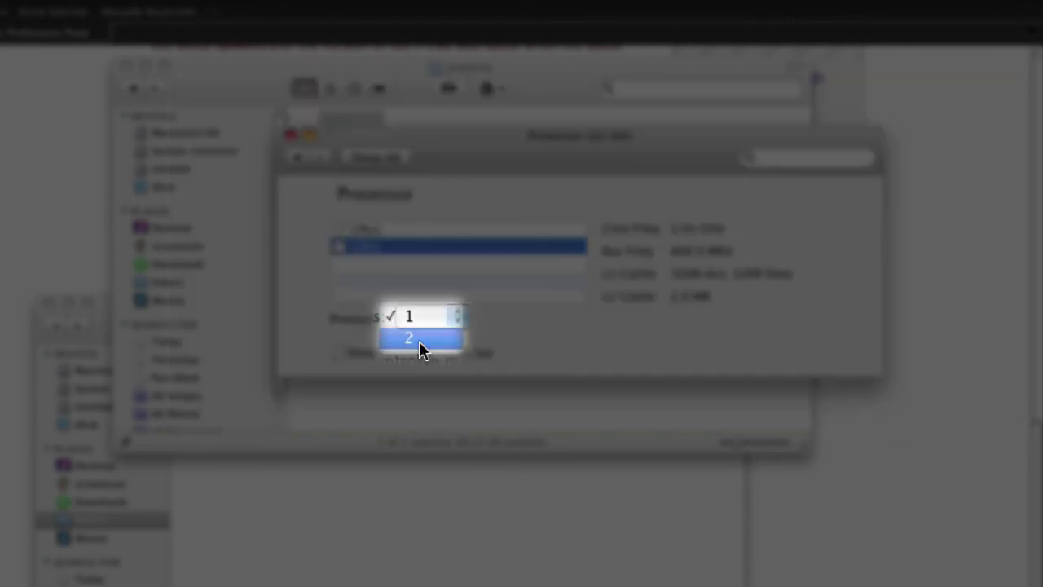
left_click(418, 341)
left_click(422, 320)
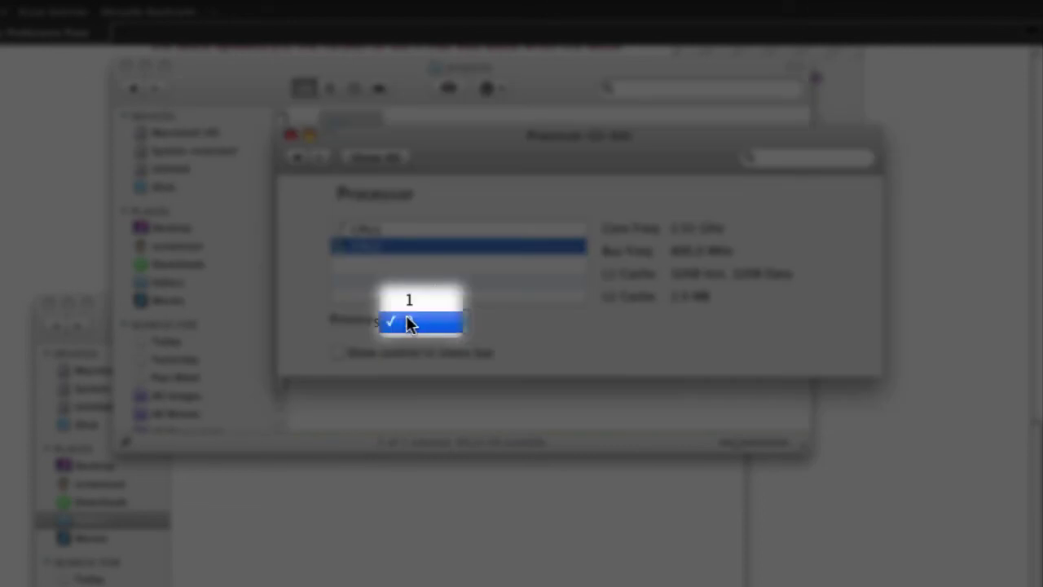
left_click(410, 324)
left_click(430, 321)
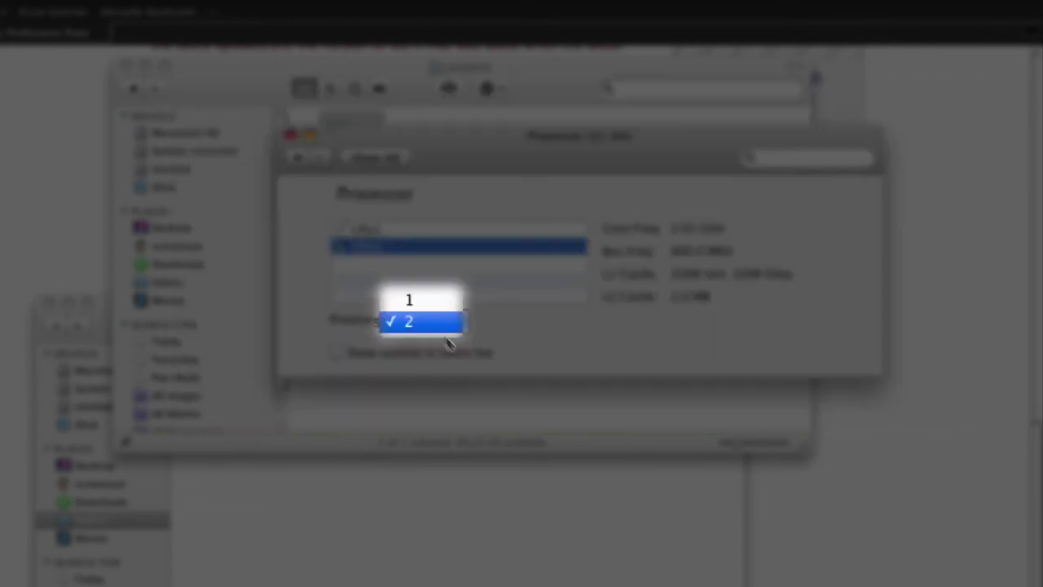
left_click(425, 329)
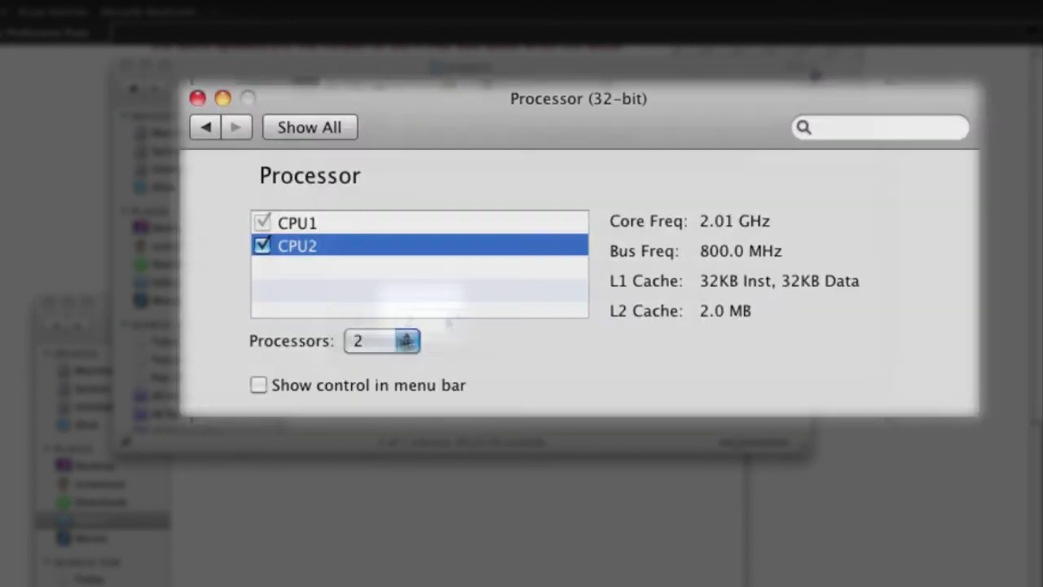
left_click(449, 323)
left_click(453, 323)
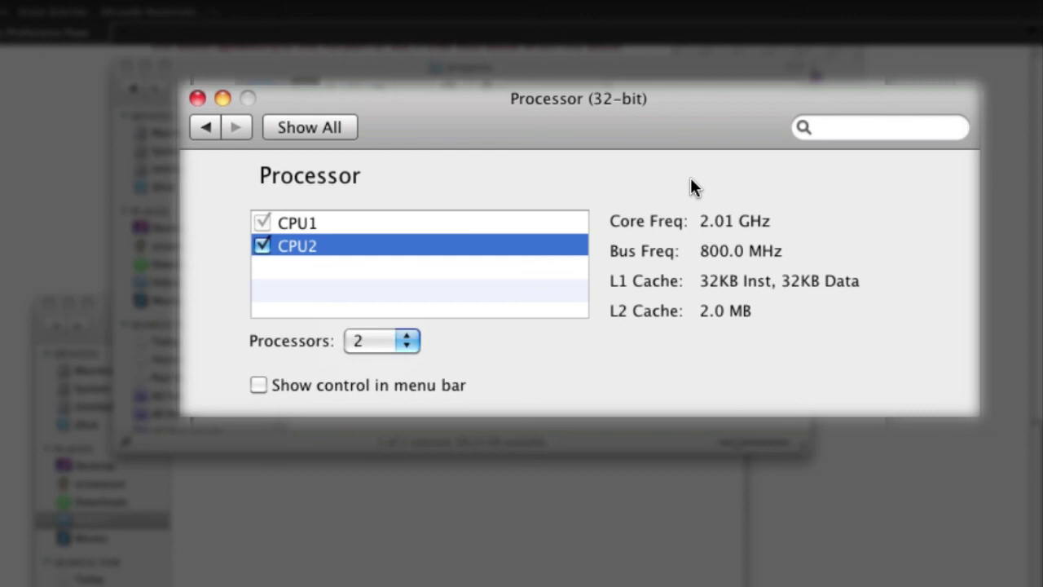
left_click(291, 130)
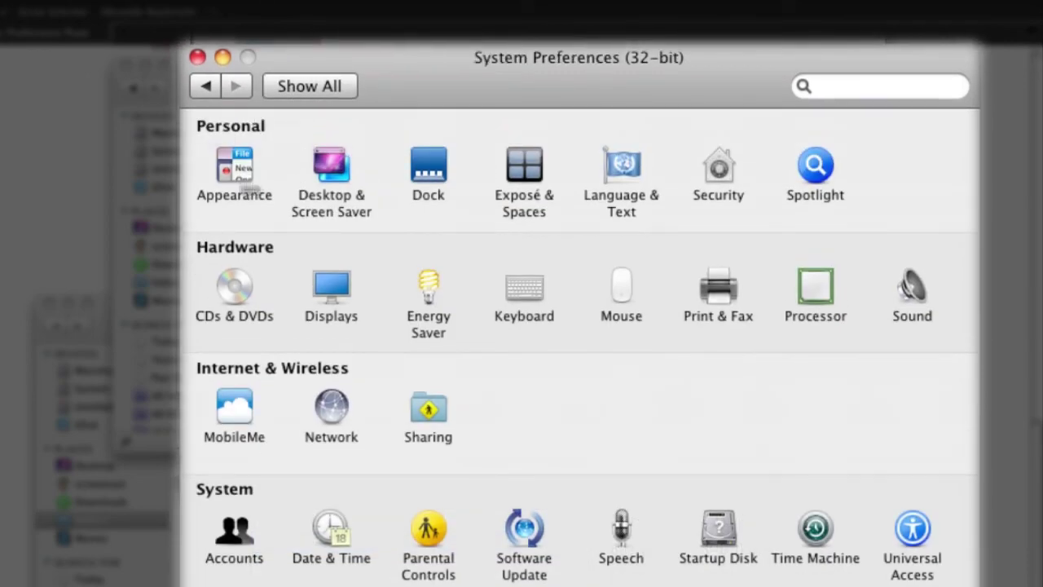